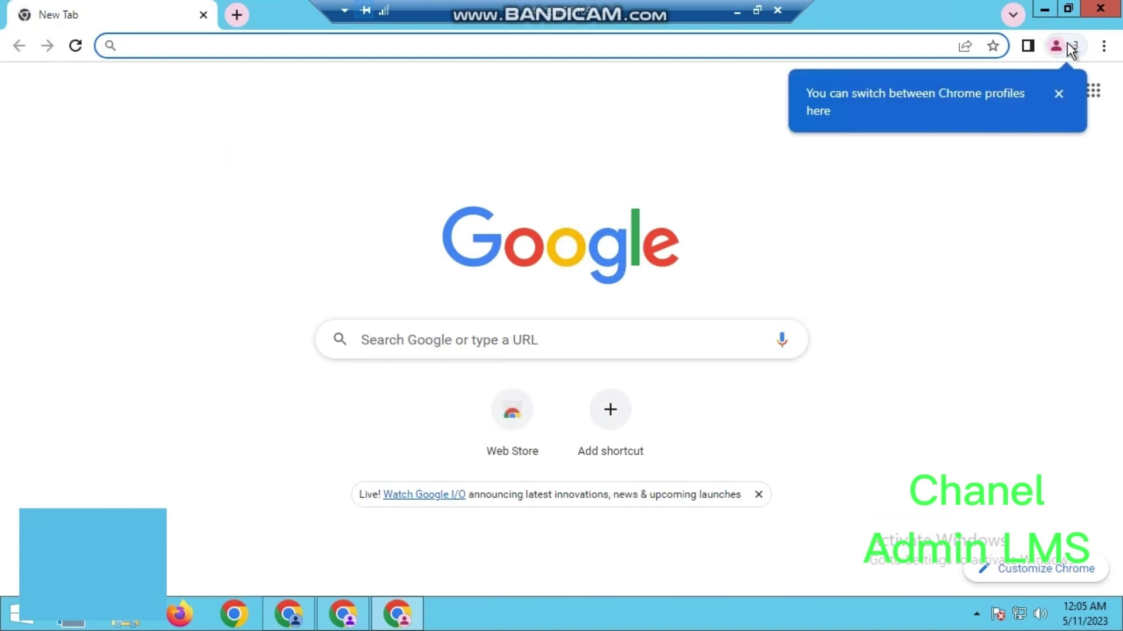
# - Add a new Chrome profile named 4 without signing in, keeping the desktop shortcut option enabled
pyautogui.click(1067, 43)
pyautogui.click(886, 522)
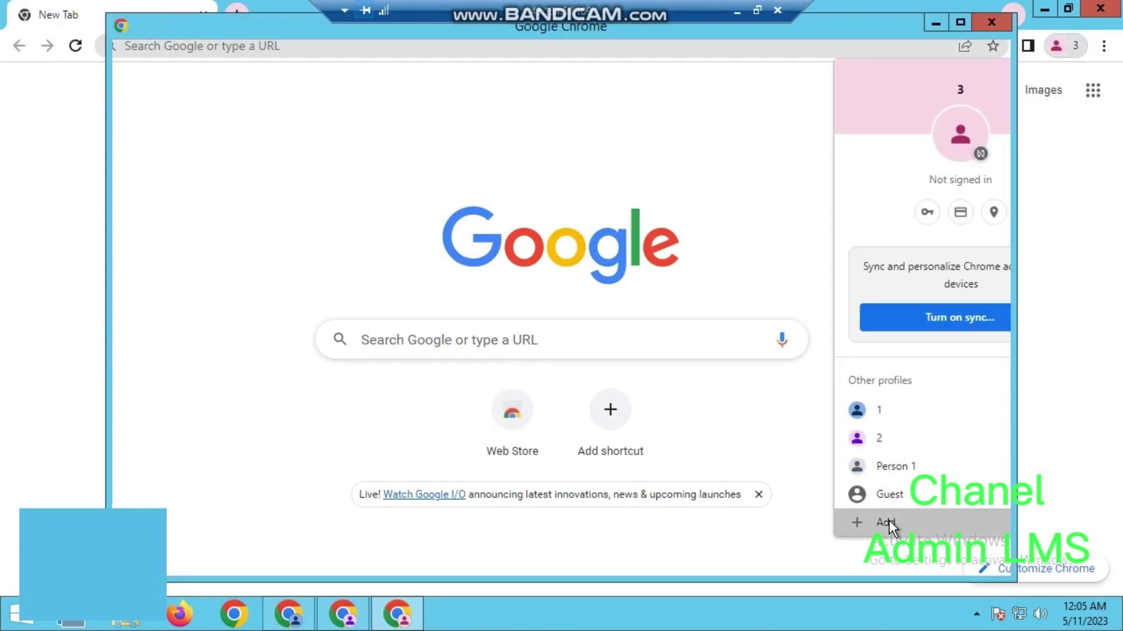
pyautogui.click(581, 502)
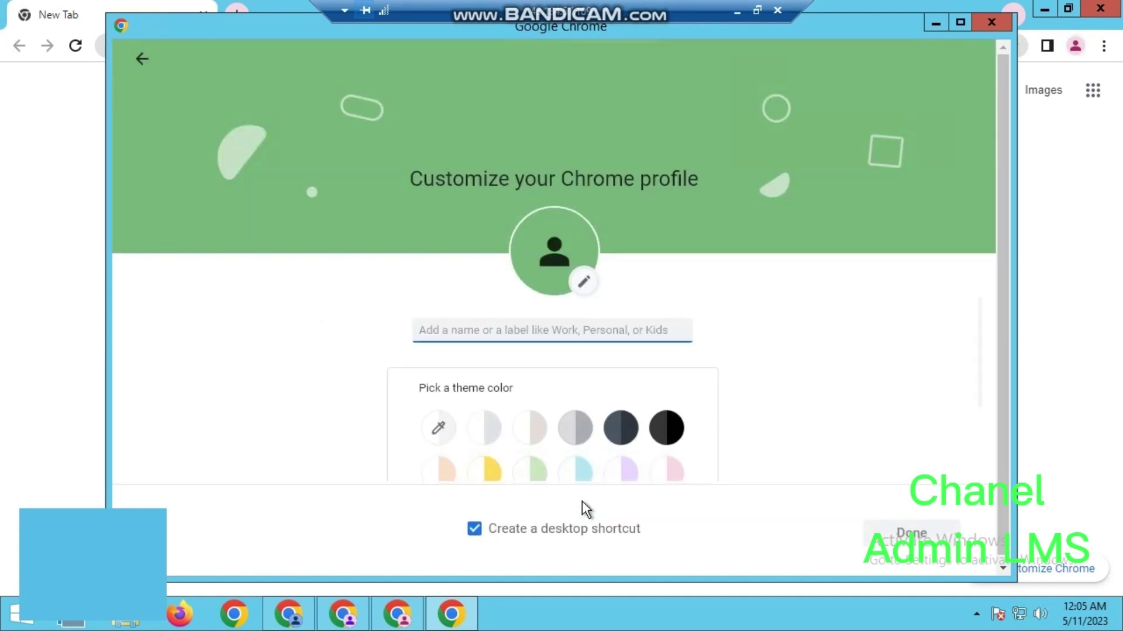
pyautogui.write('4')
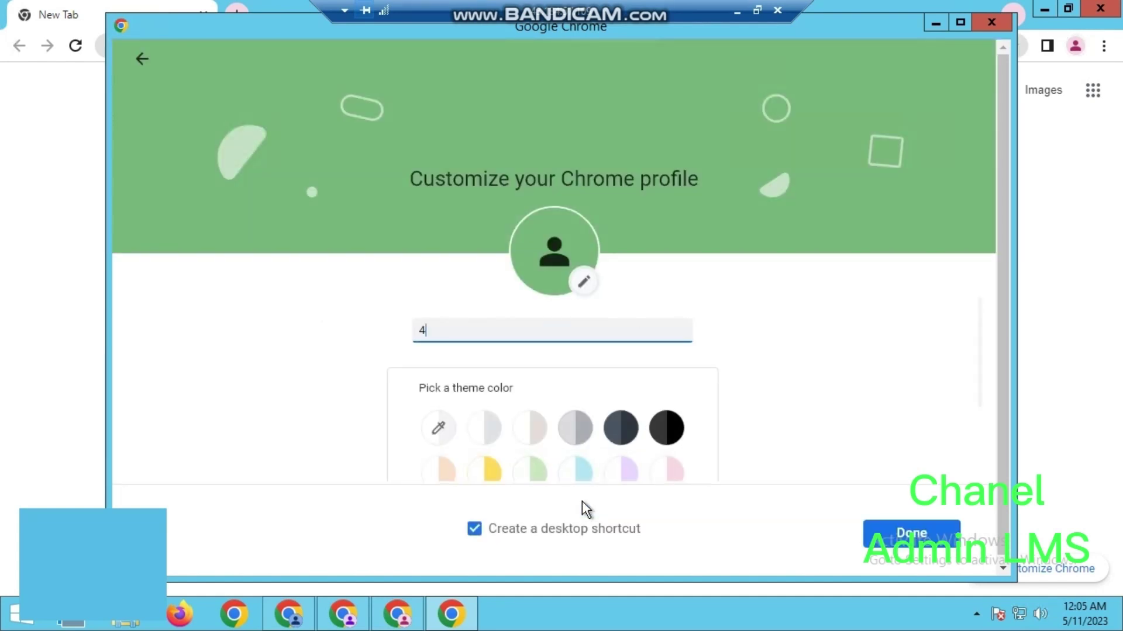
pyautogui.click(892, 526)
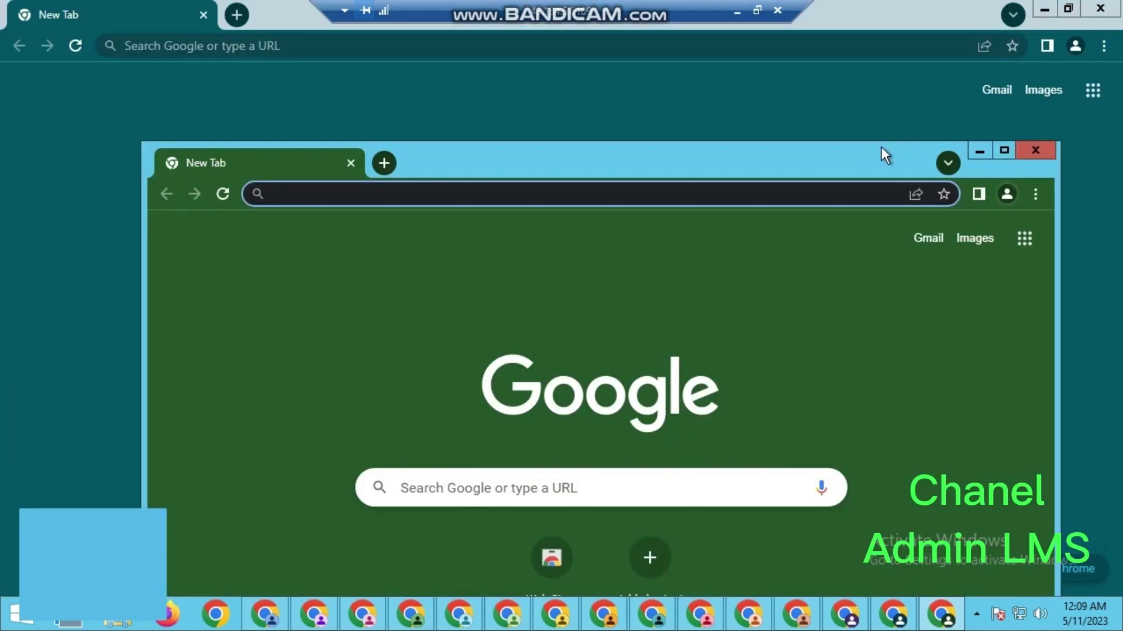
# - Close every open Chrome profile window to return to the desktop
pyautogui.moveTo(885, 155); pyautogui.dragTo(883, 107)
pyautogui.click(1041, 102)
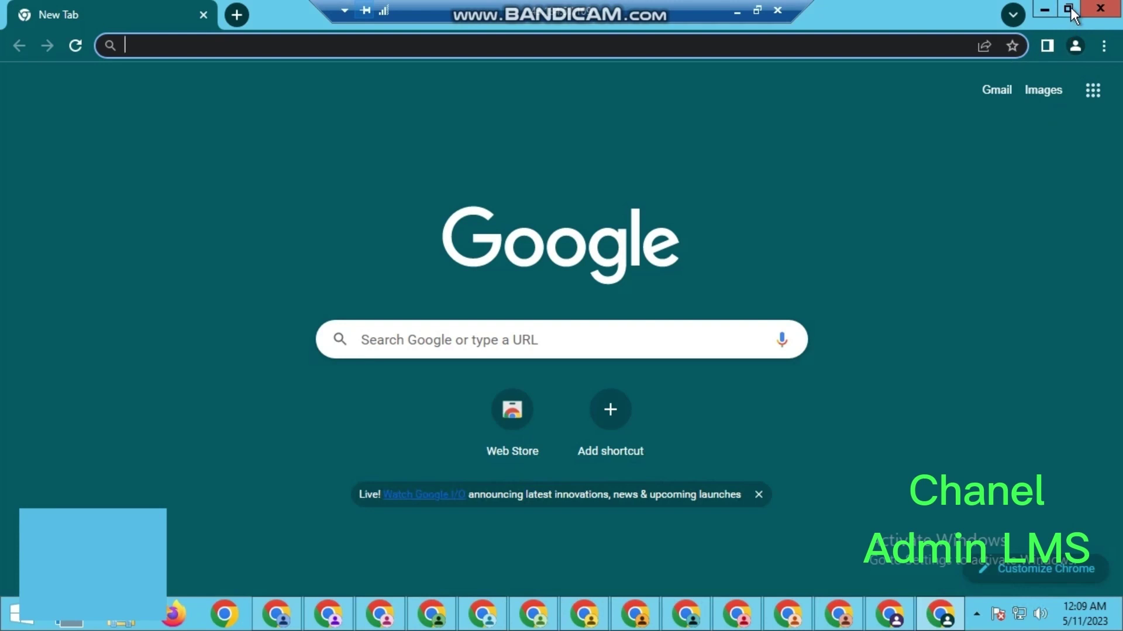
pyautogui.click(1100, 8)
pyautogui.click(1099, 8)
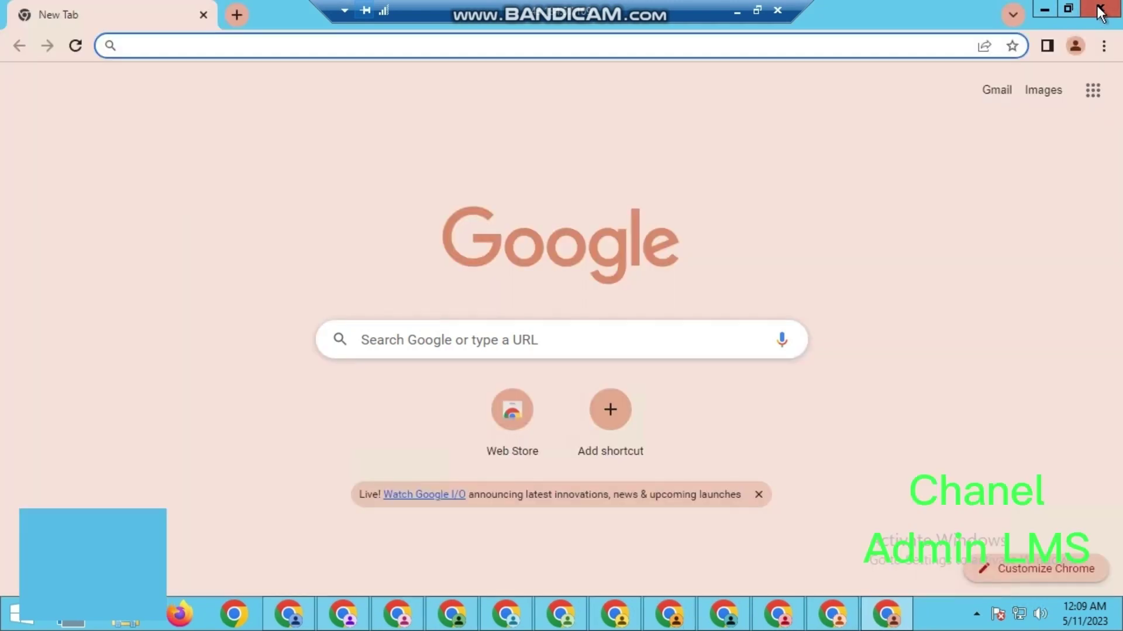
pyautogui.click(1099, 9)
pyautogui.click(1100, 10)
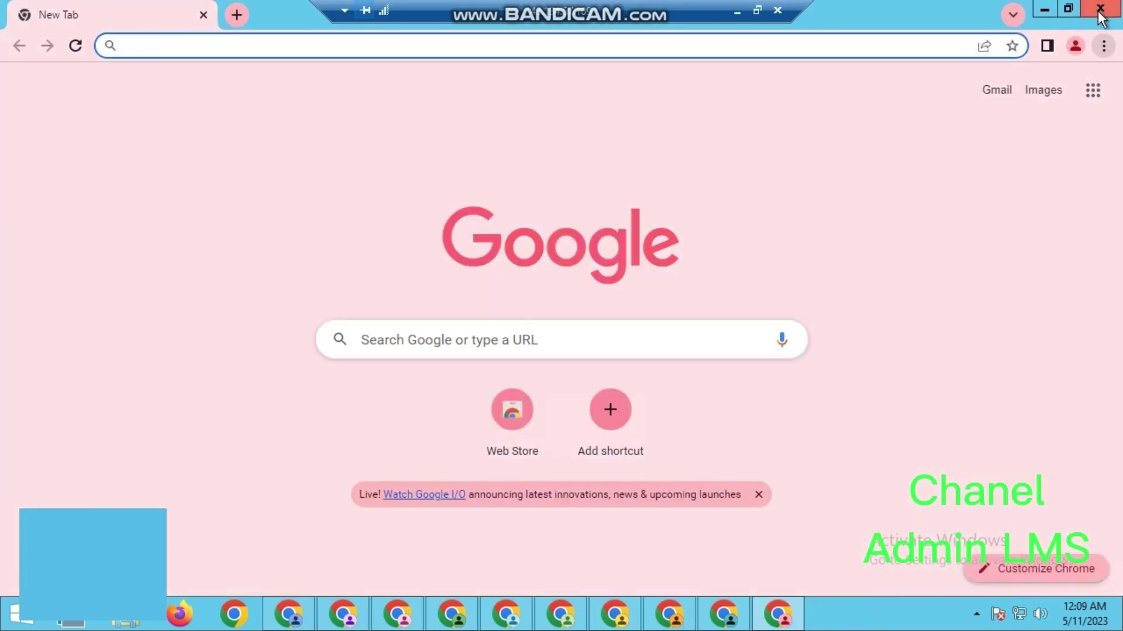
pyautogui.click(1100, 9)
pyautogui.click(1099, 8)
pyautogui.click(1099, 8)
pyautogui.click(1099, 9)
pyautogui.click(1099, 9)
pyautogui.click(1099, 8)
pyautogui.click(1099, 8)
pyautogui.click(1099, 8)
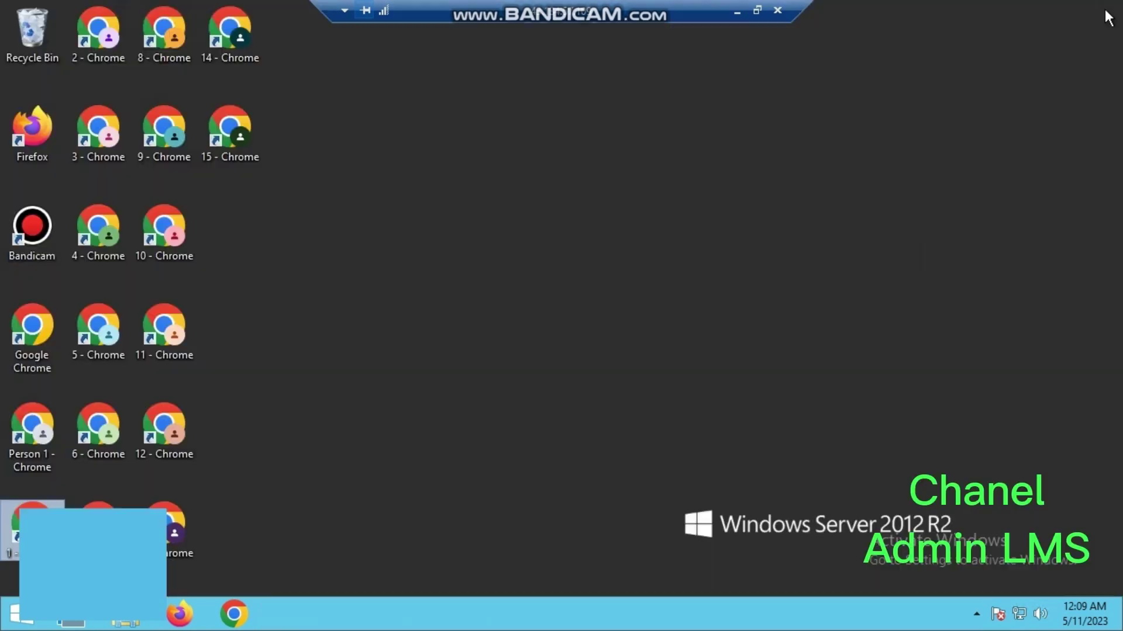
pyautogui.click(253, 476)
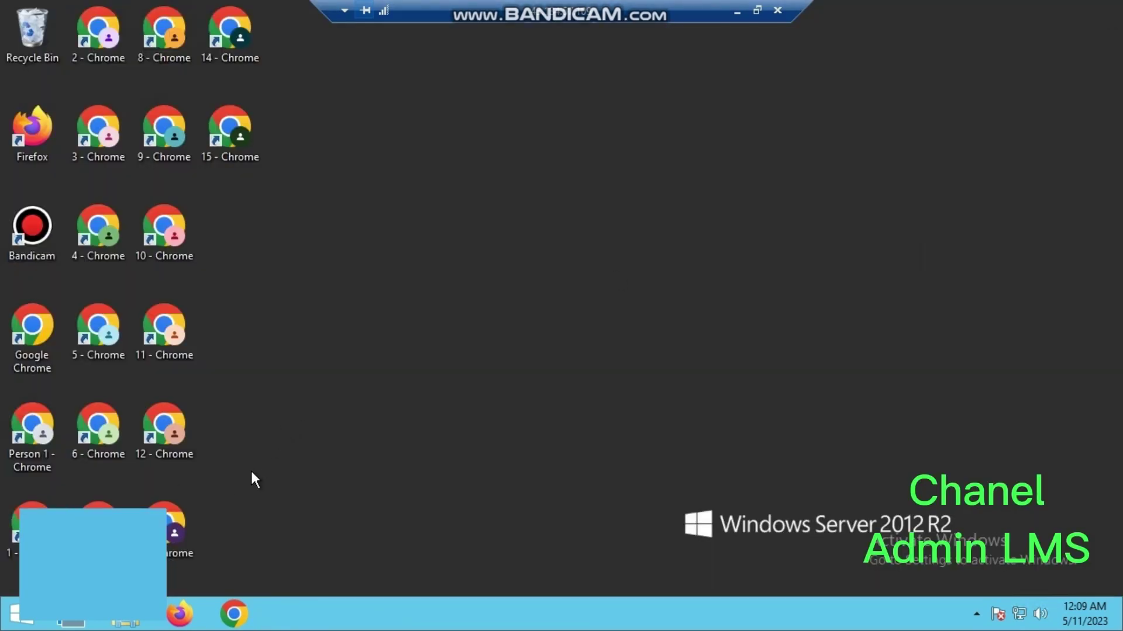
pyautogui.rightClick(400, 348)
pyautogui.click(364, 398)
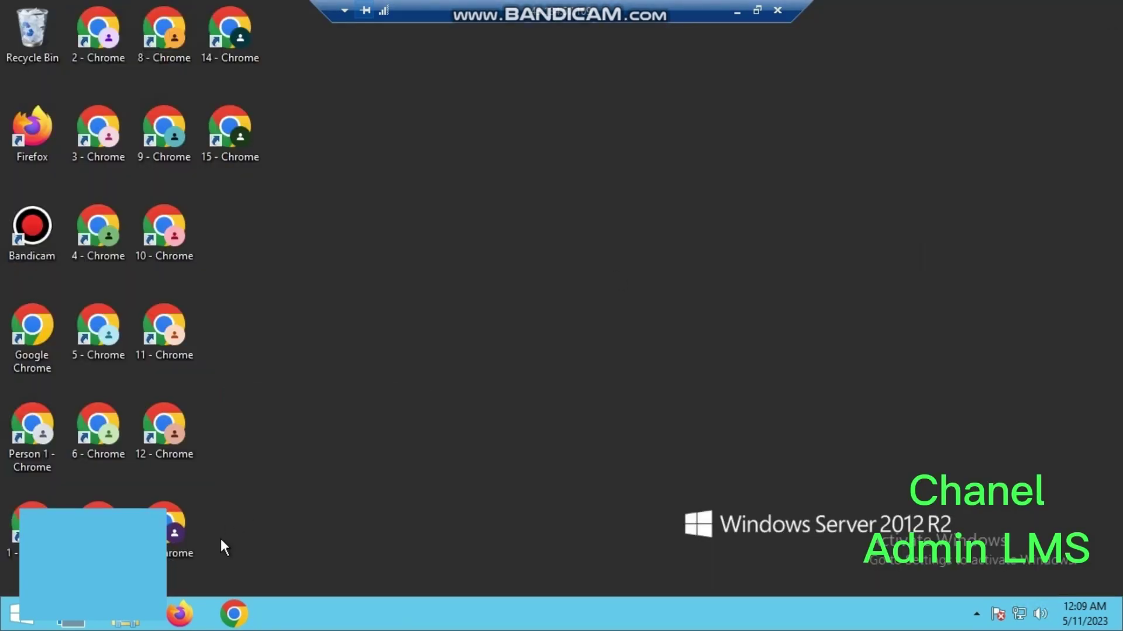
# - Open the Users folder on Local Disk (C:) in File Explorer, making sure that hidden items are shown
pyautogui.click(129, 623)
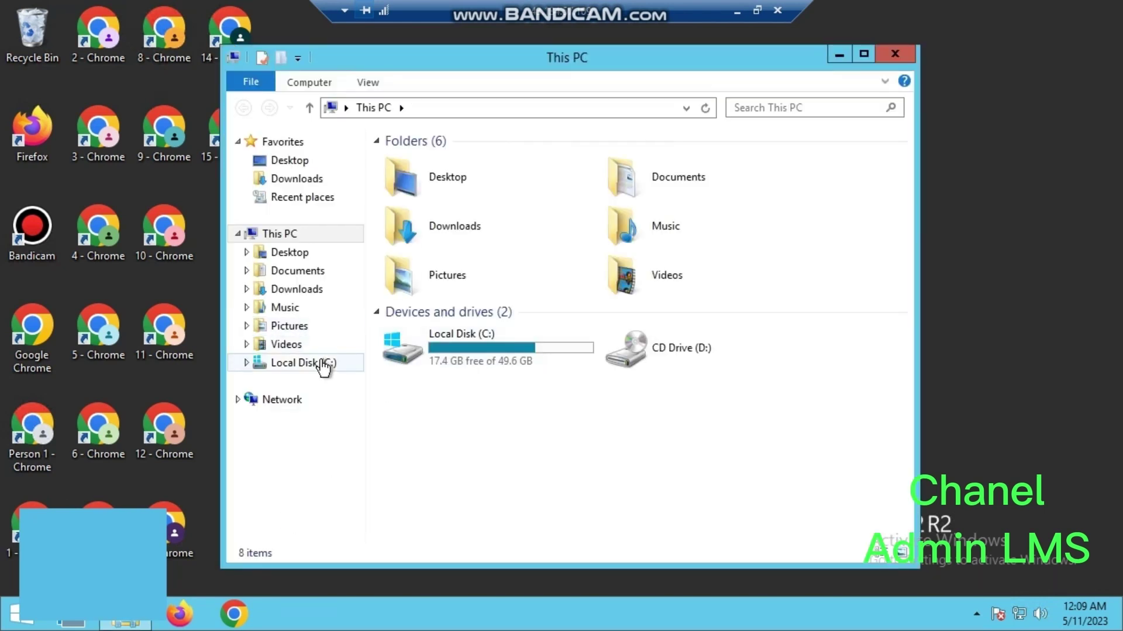
pyautogui.click(324, 367)
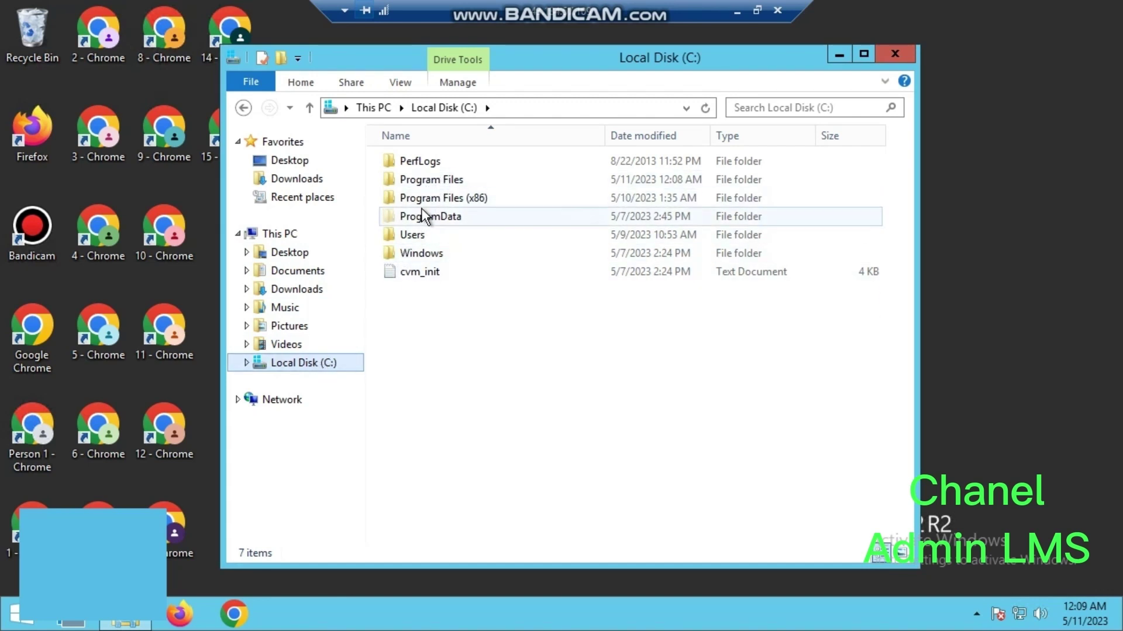
pyautogui.click(400, 87)
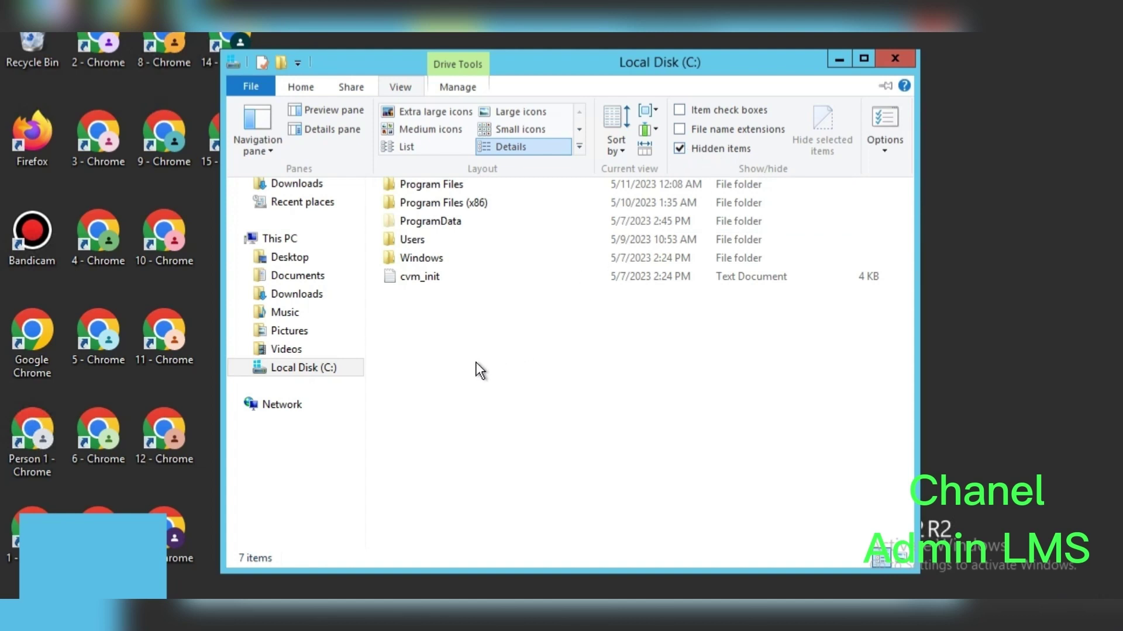
pyautogui.click(415, 240)
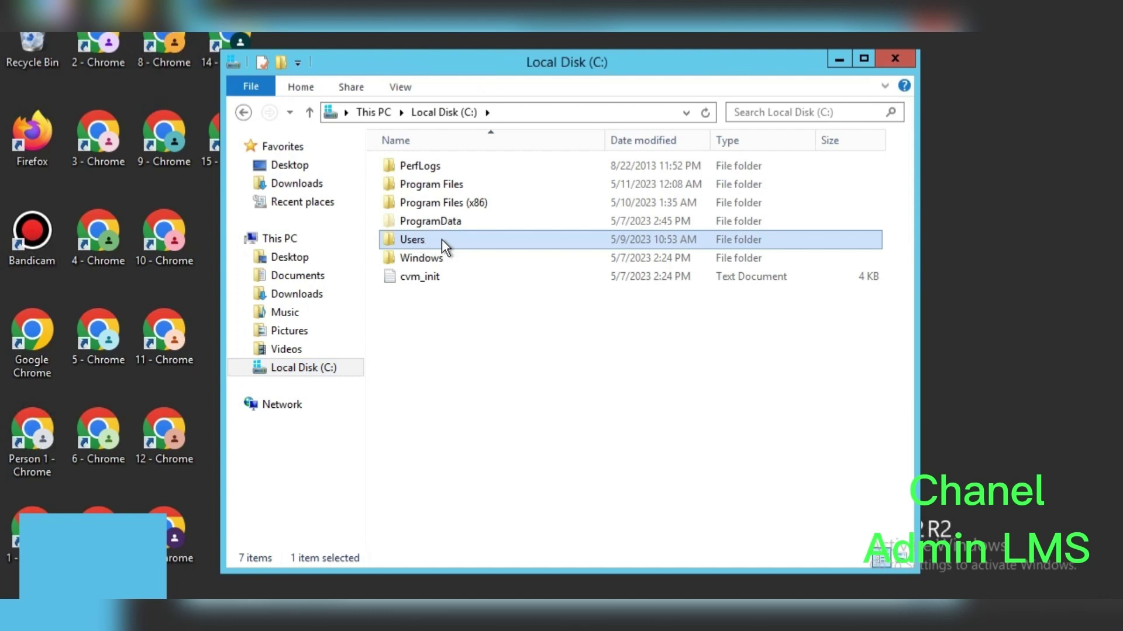
pyautogui.doubleClick(440, 240)
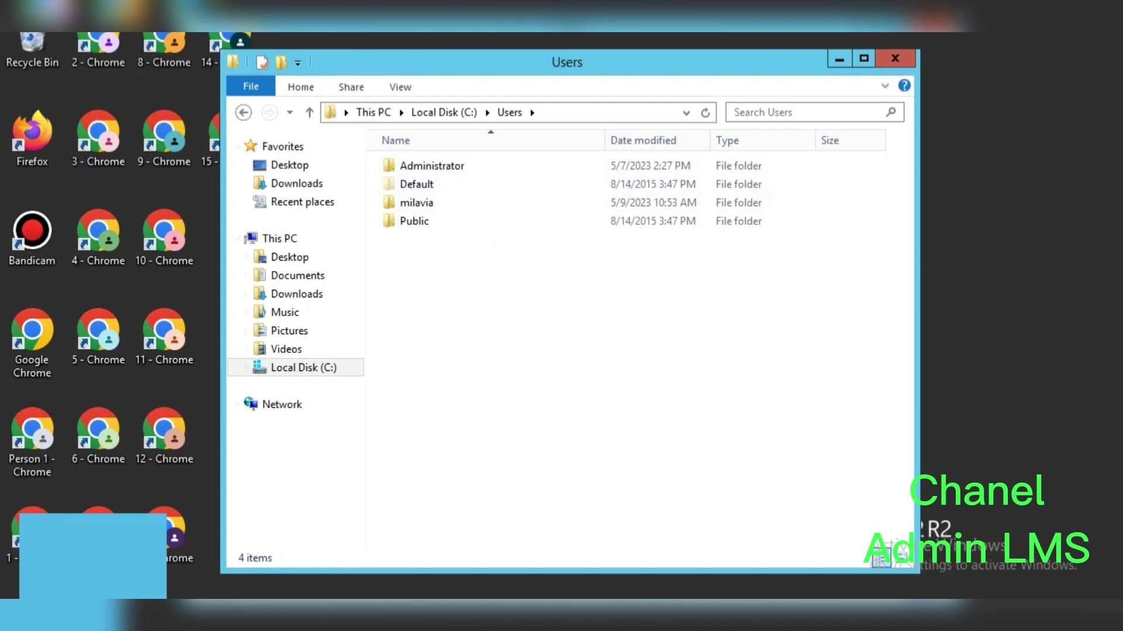
# - Check on the Start screen which Windows account is signed in and return to the desktop
pyautogui.press('super')
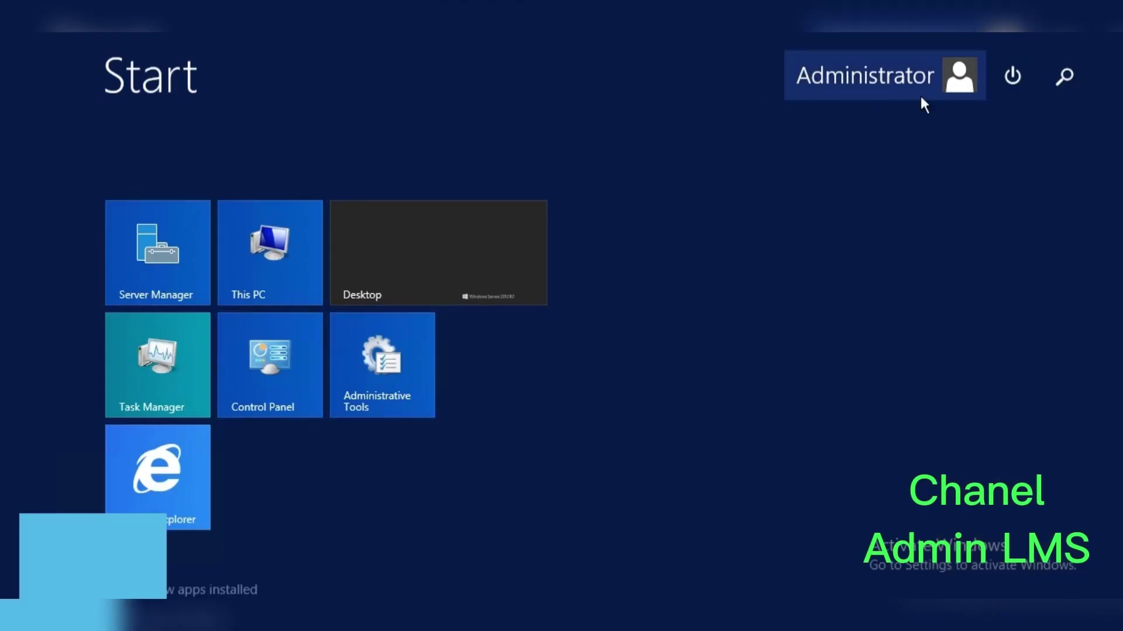
pyautogui.click(240, 590)
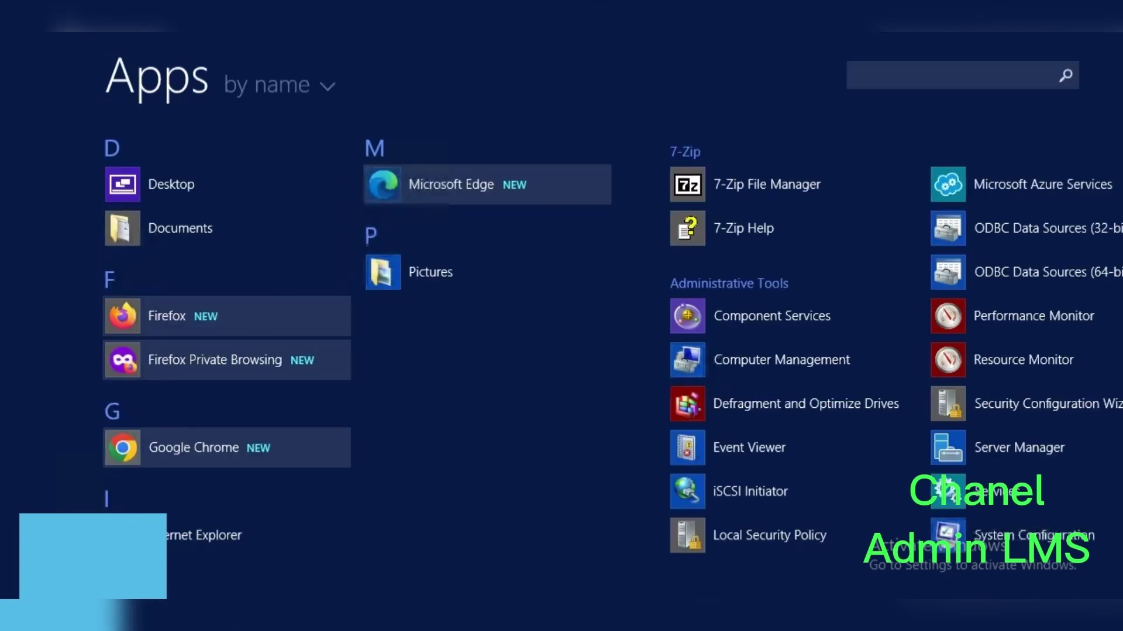
pyautogui.press('super')
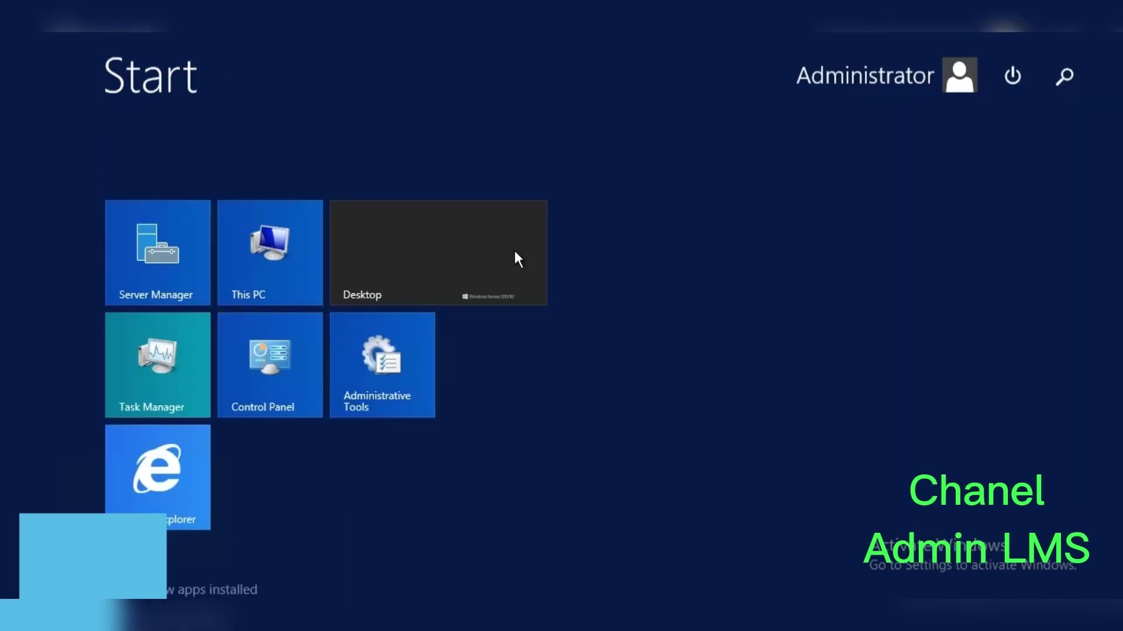
pyautogui.click(521, 255)
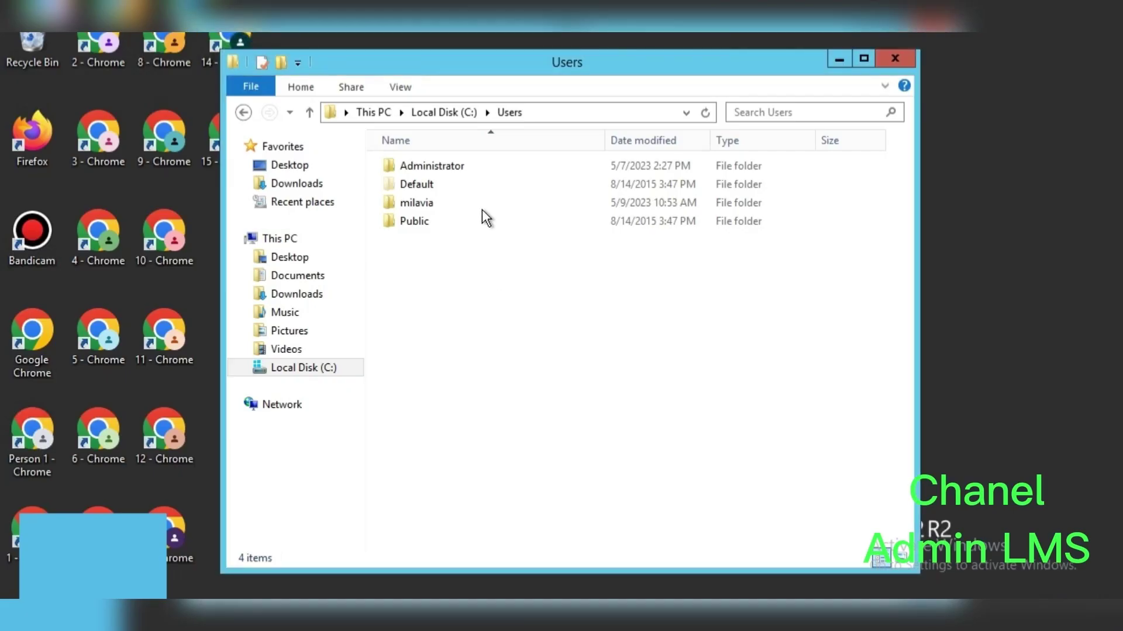
# - Open AppData\Local\Google\Chrome\User Data inside the Administrator folder and locate the numbered Chrome profile folders
pyautogui.doubleClick(461, 166)
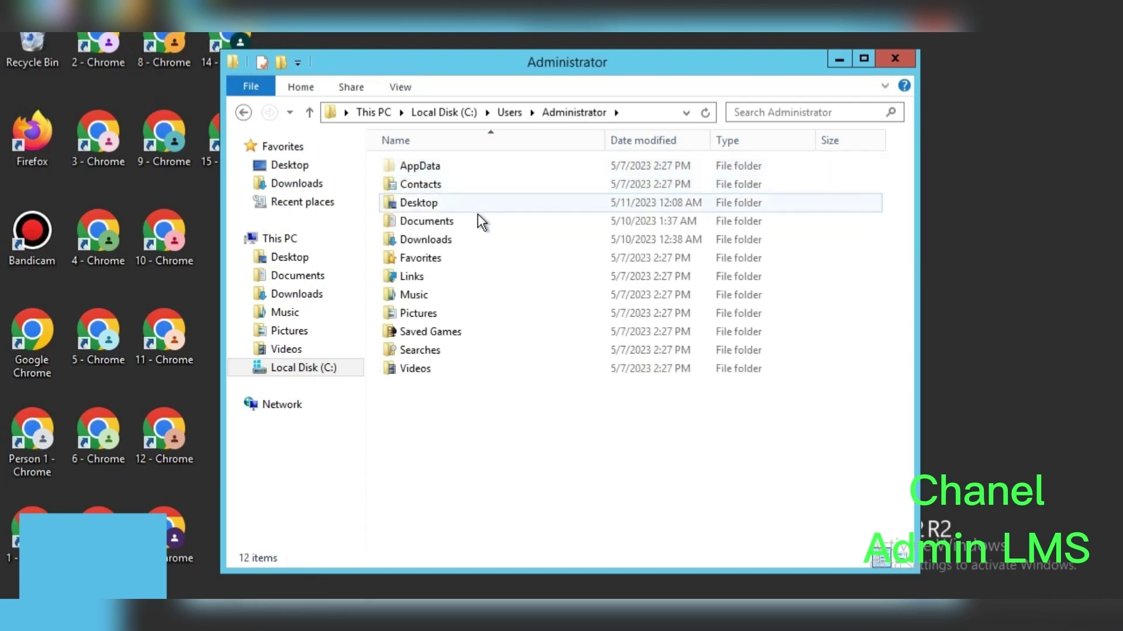
pyautogui.doubleClick(475, 170)
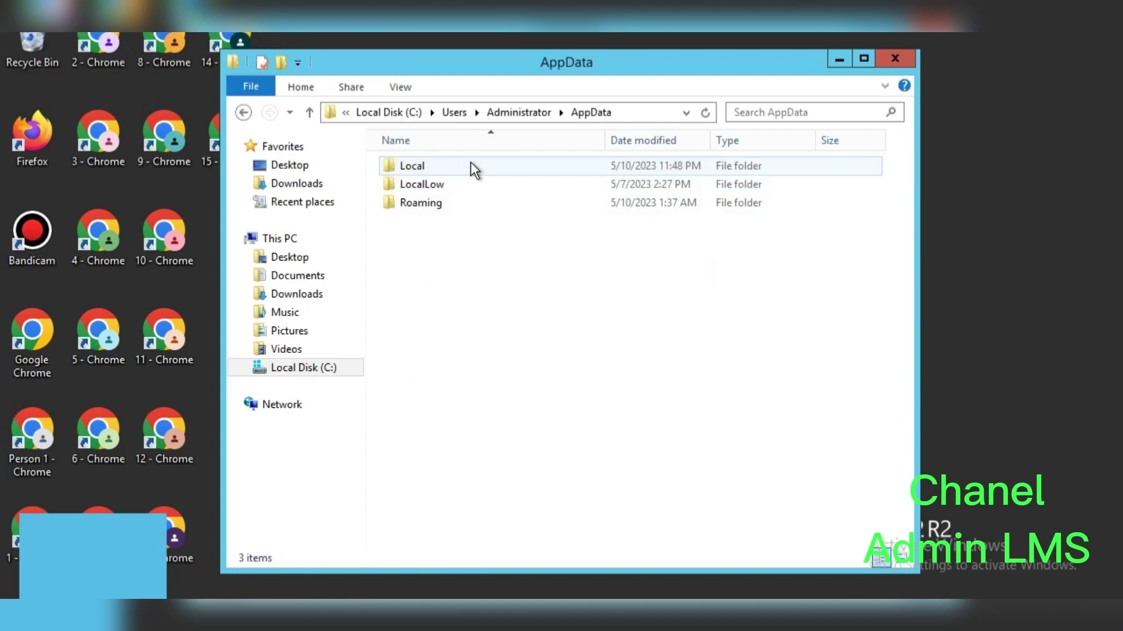
pyautogui.doubleClick(419, 166)
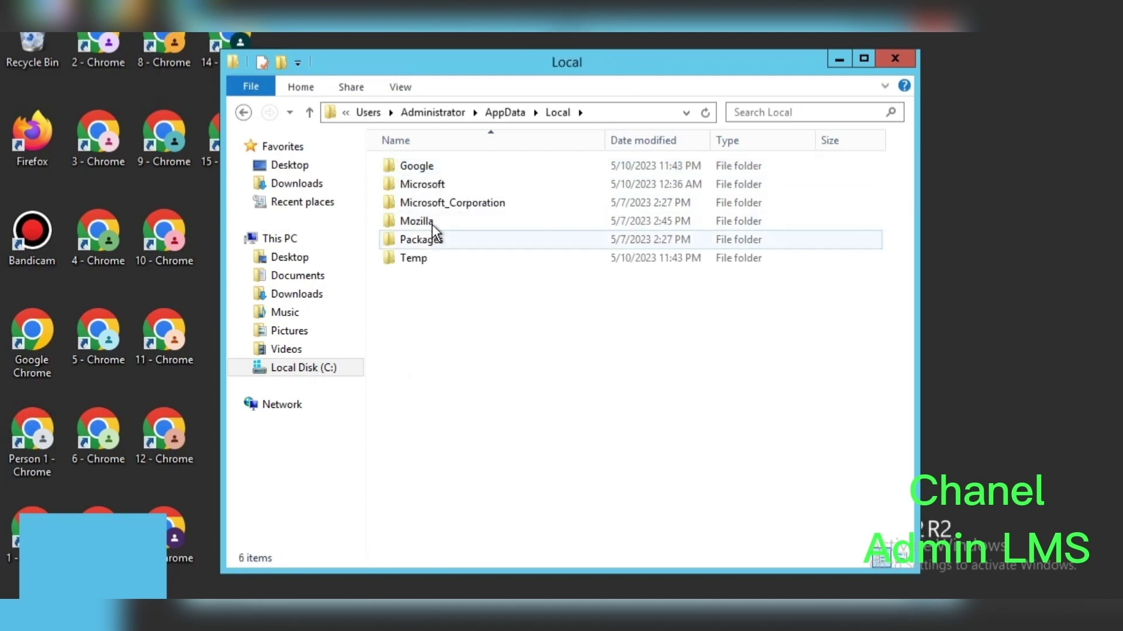
pyautogui.doubleClick(447, 168)
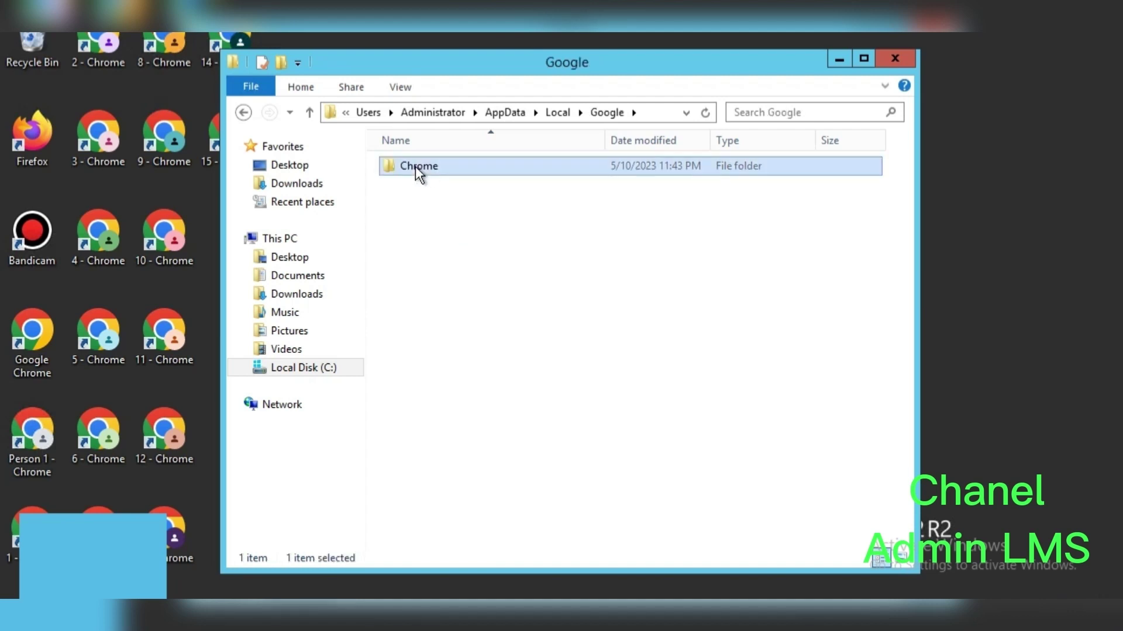
pyautogui.doubleClick(415, 166)
pyautogui.doubleClick(461, 169)
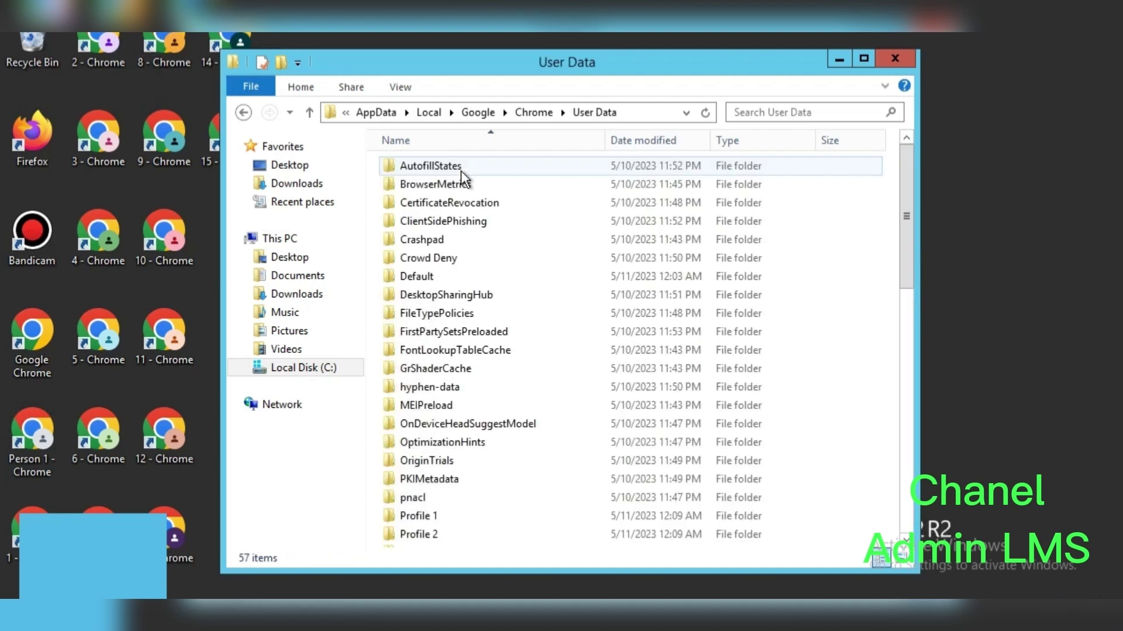
pyautogui.scroll(-3, 545, 346)
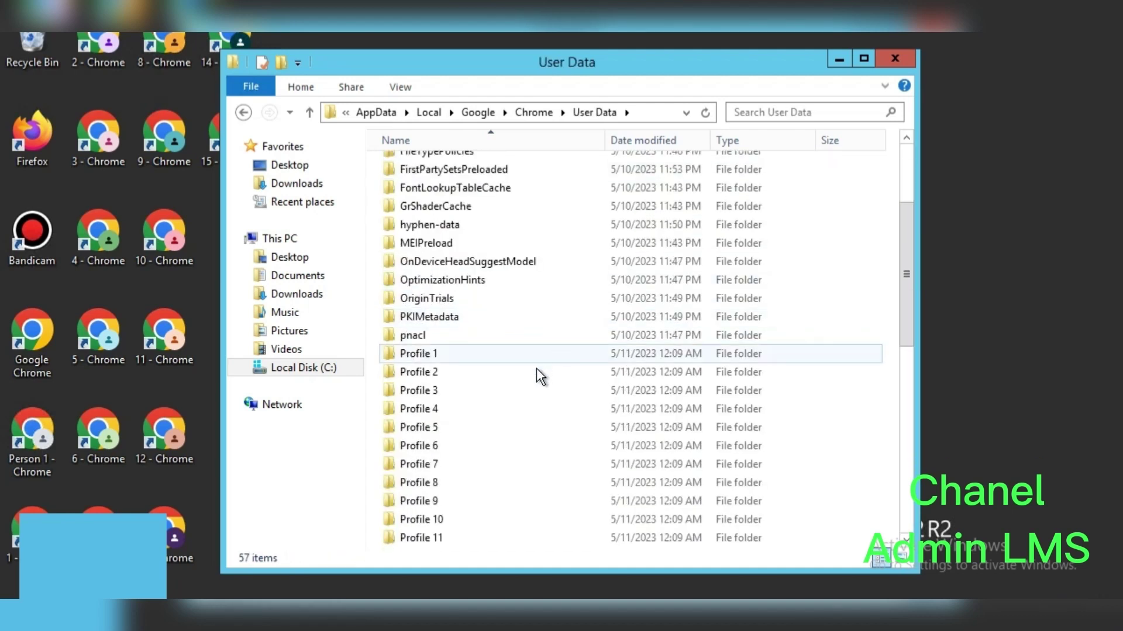
pyautogui.scroll(-2, 524, 386)
pyautogui.scroll(1, 515, 375)
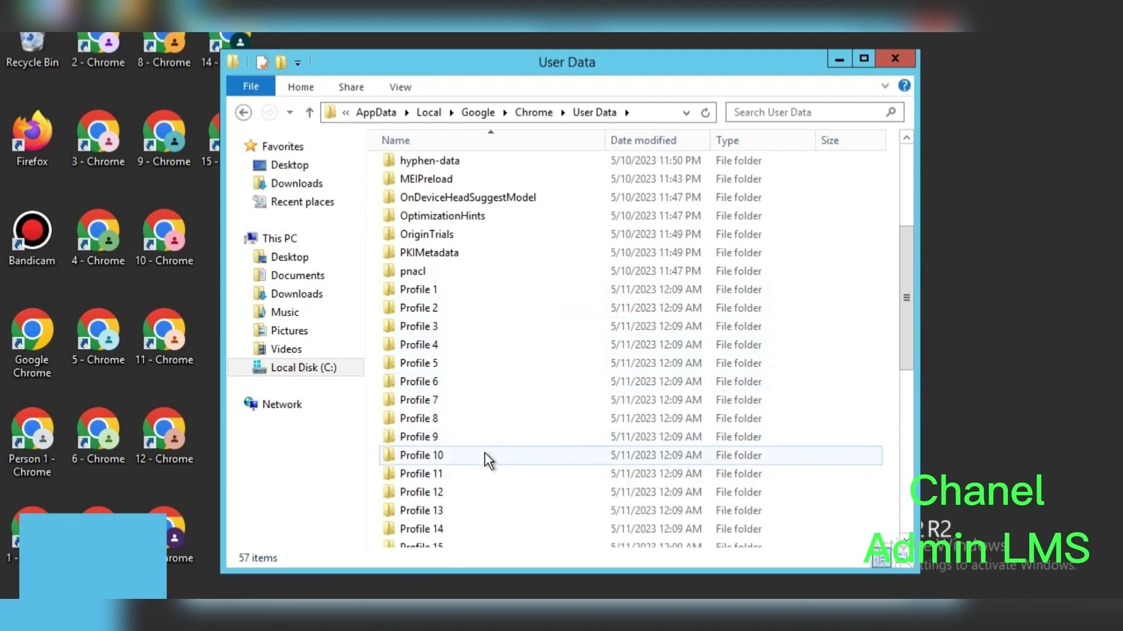
pyautogui.scroll(-3, 485, 456)
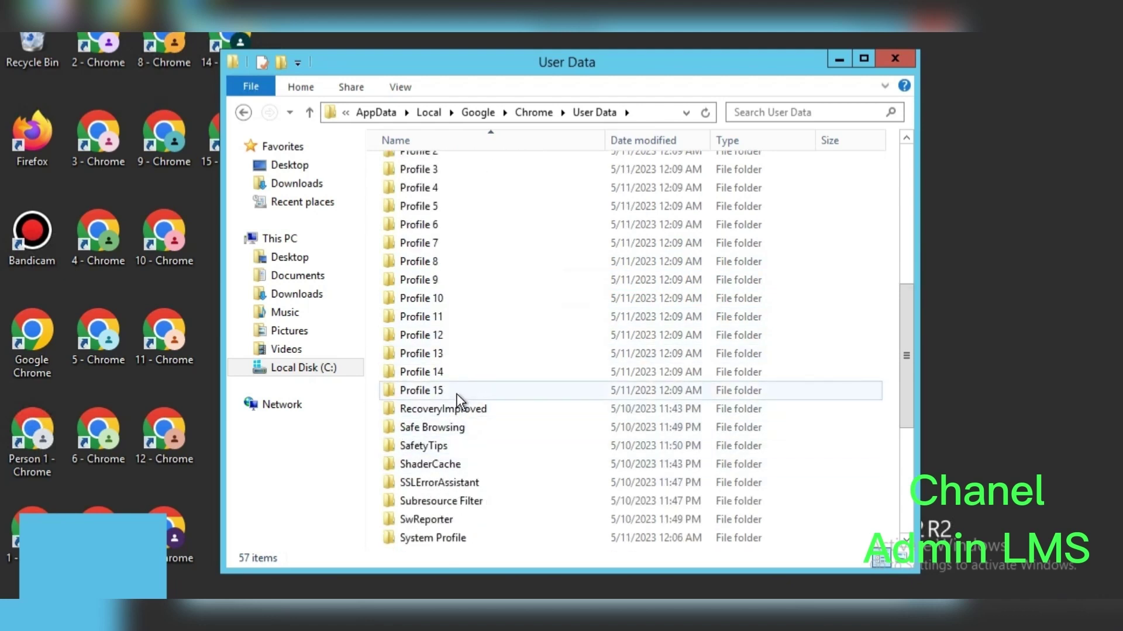
pyautogui.scroll(3, 451, 363)
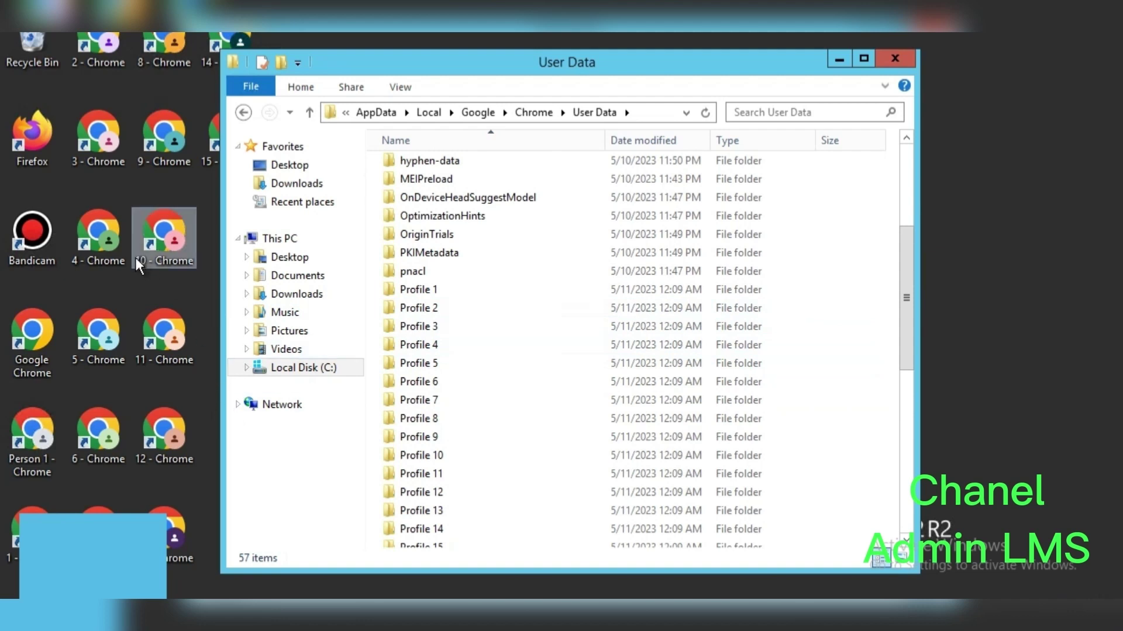
# - Open Chrome profiles 2 and 1 from their desktop shortcuts to compare their setup, closing each window after viewing
pyautogui.doubleClick(99, 43)
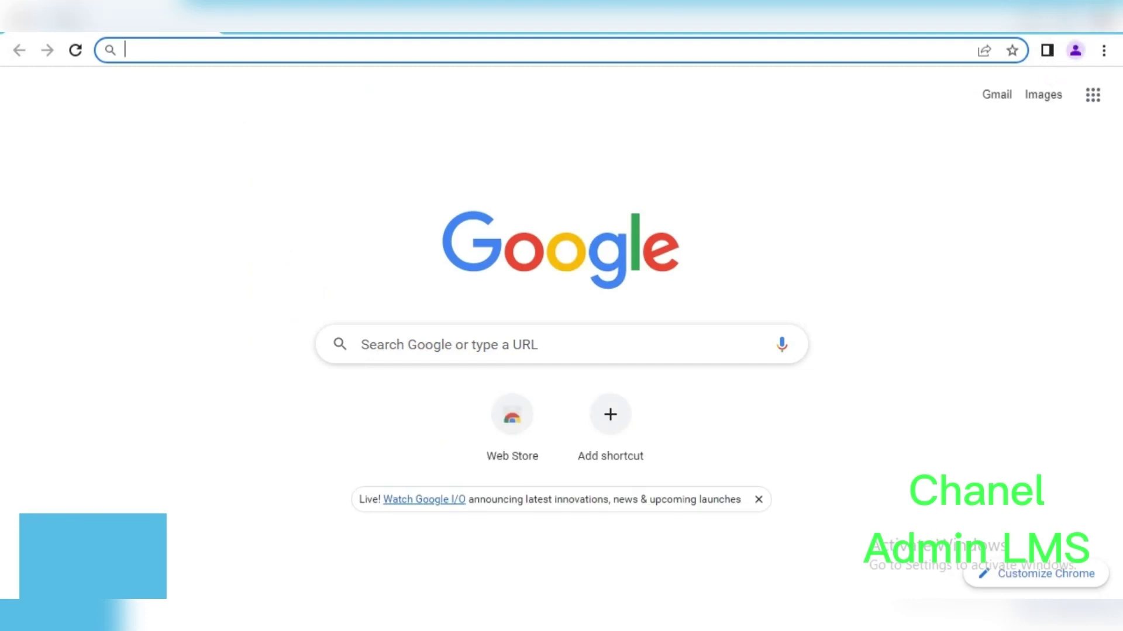
pyautogui.hotkey('alt', 'F4')
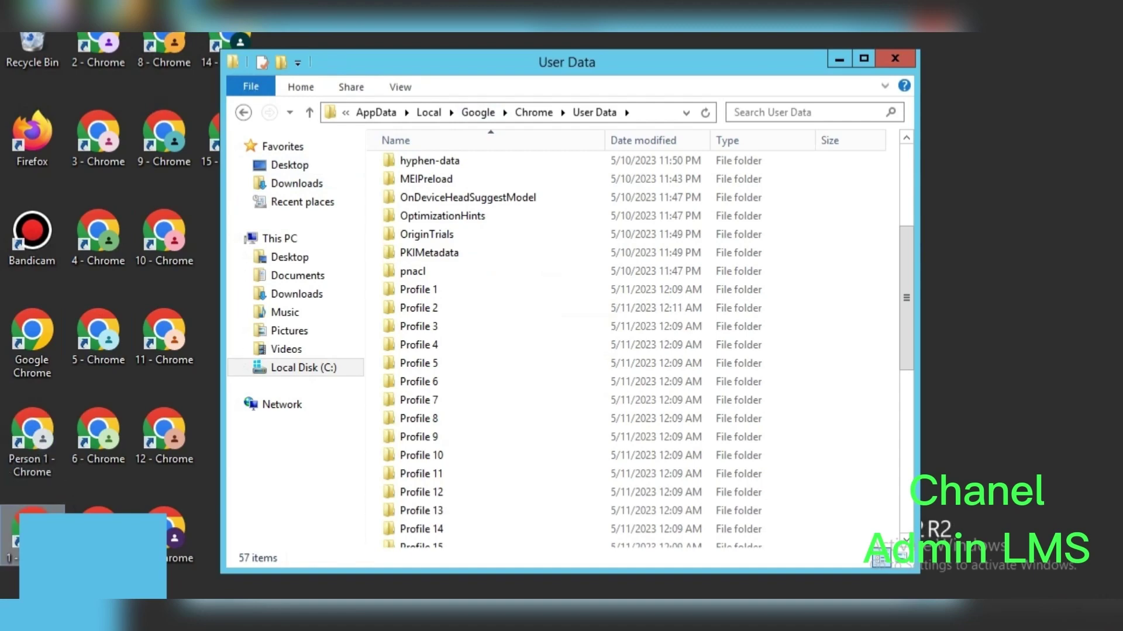
pyautogui.doubleClick(32, 526)
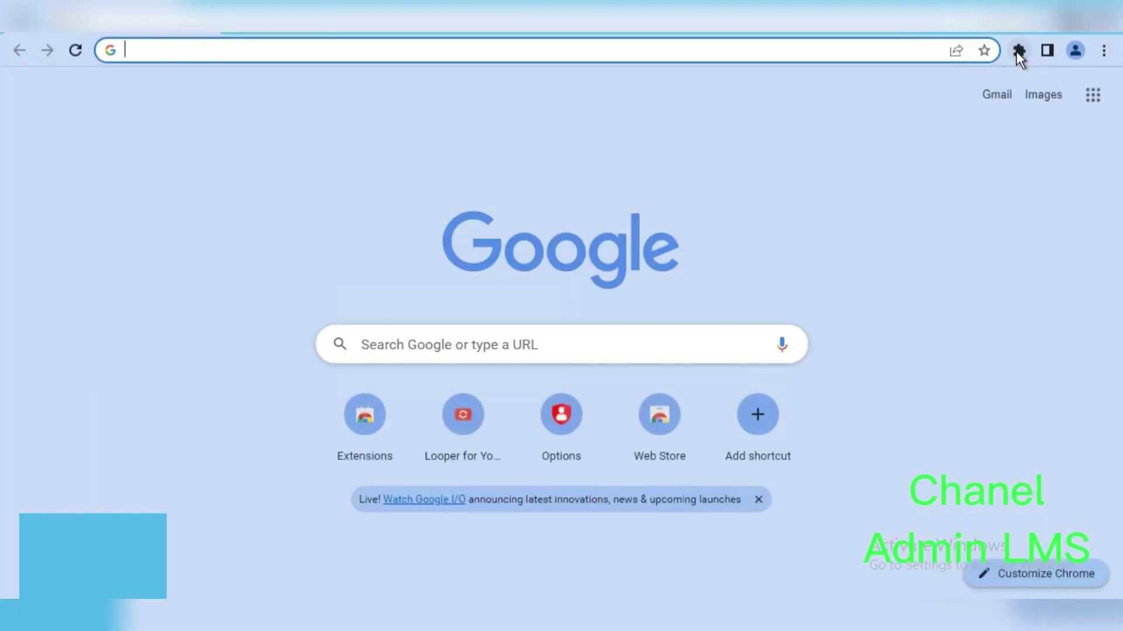
pyautogui.hotkey('alt', 'F4')
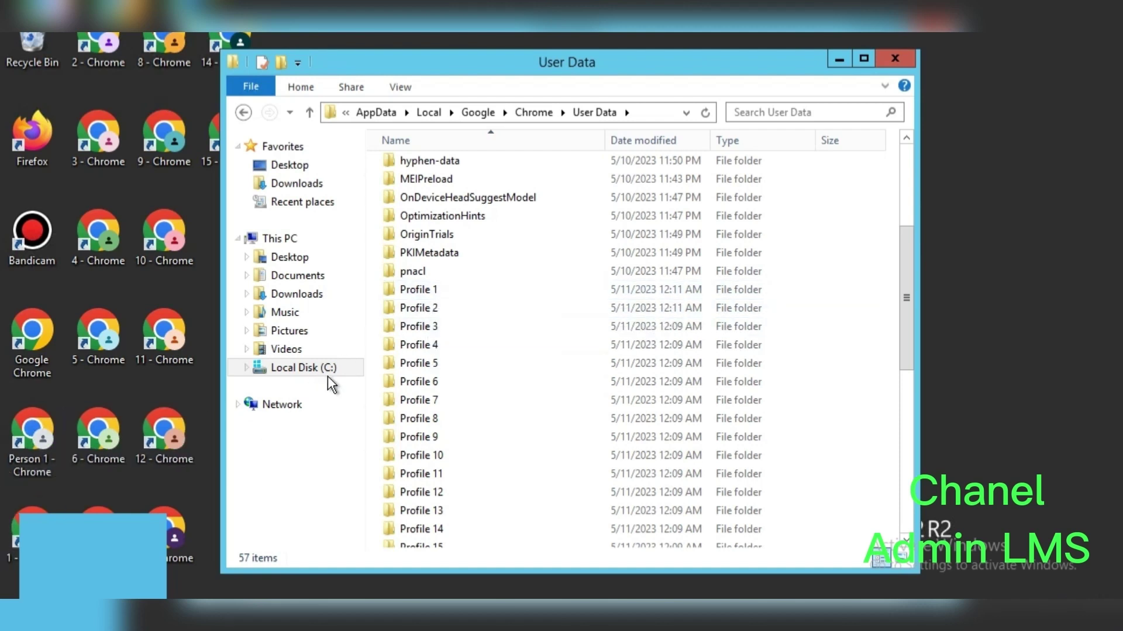
# - Open the Profile 1 folder in User Data and copy all of its contents
pyautogui.doubleClick(440, 290)
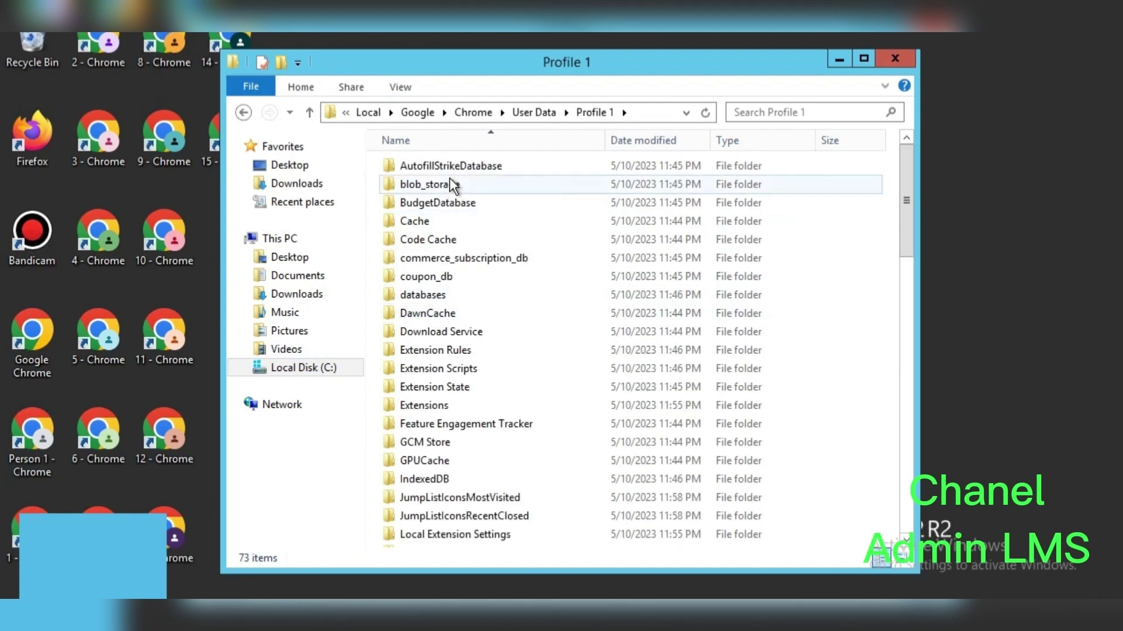
pyautogui.click(478, 170)
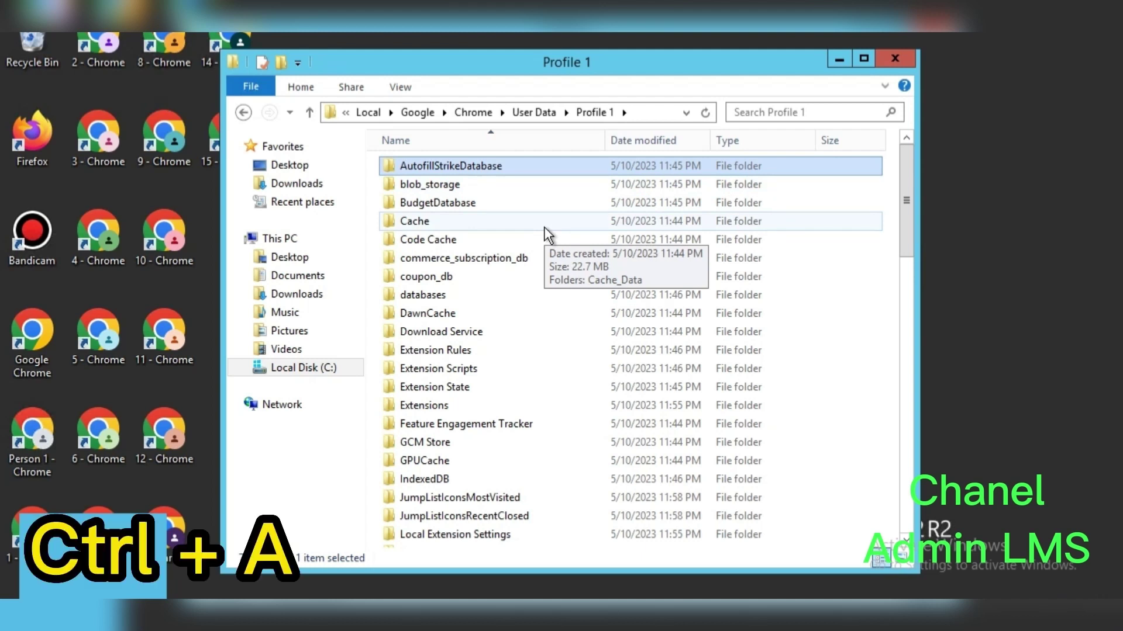
pyautogui.hotkey('ctrl', 'a')
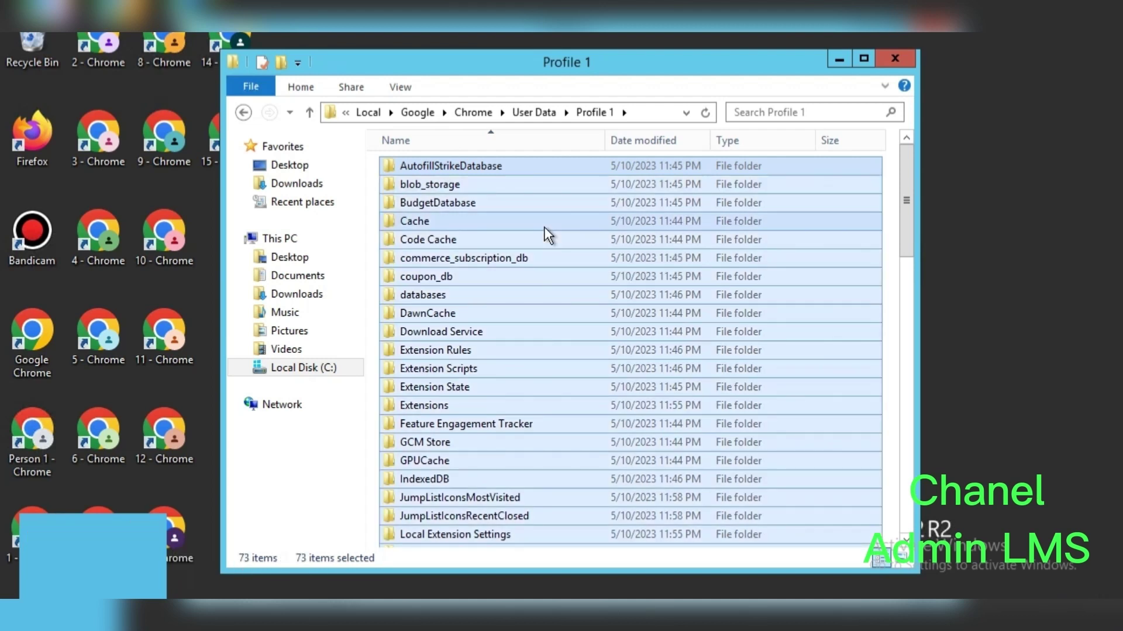
pyautogui.rightClick(523, 204)
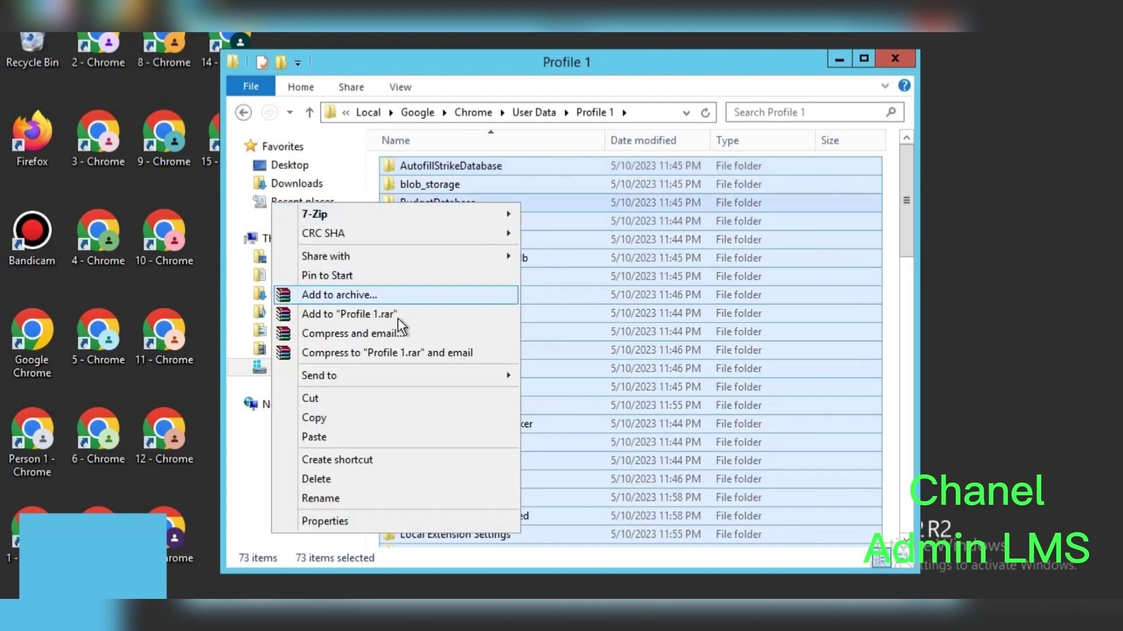
pyautogui.click(360, 418)
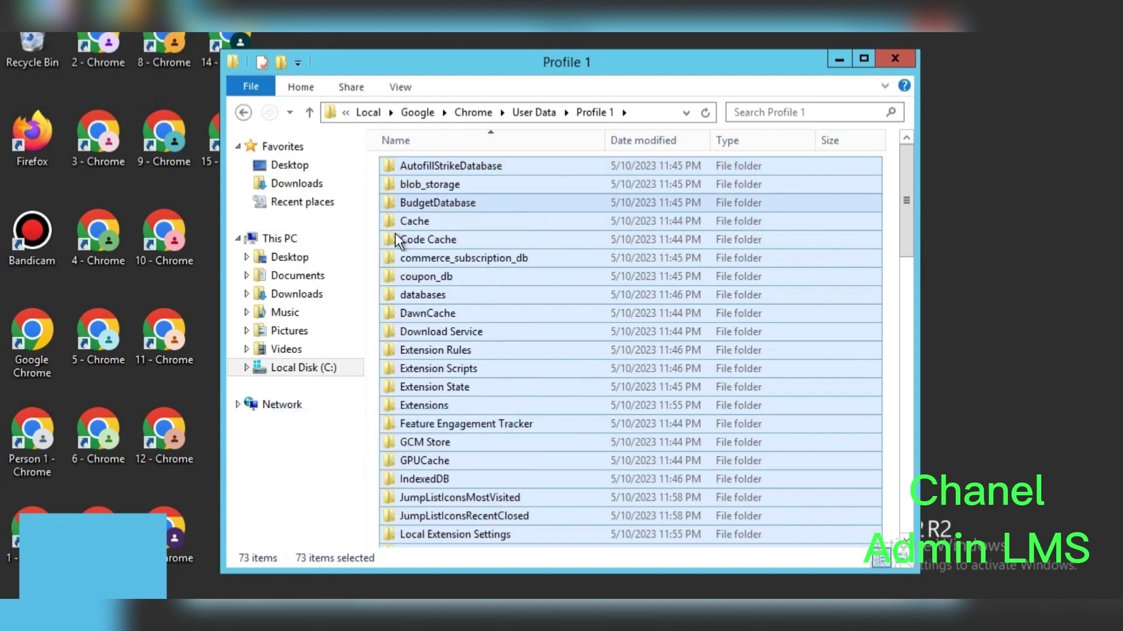
# - Paste the copied contents into the Profile 2 folder, skipping all files in use and replacing the files with the same names
pyautogui.click(244, 113)
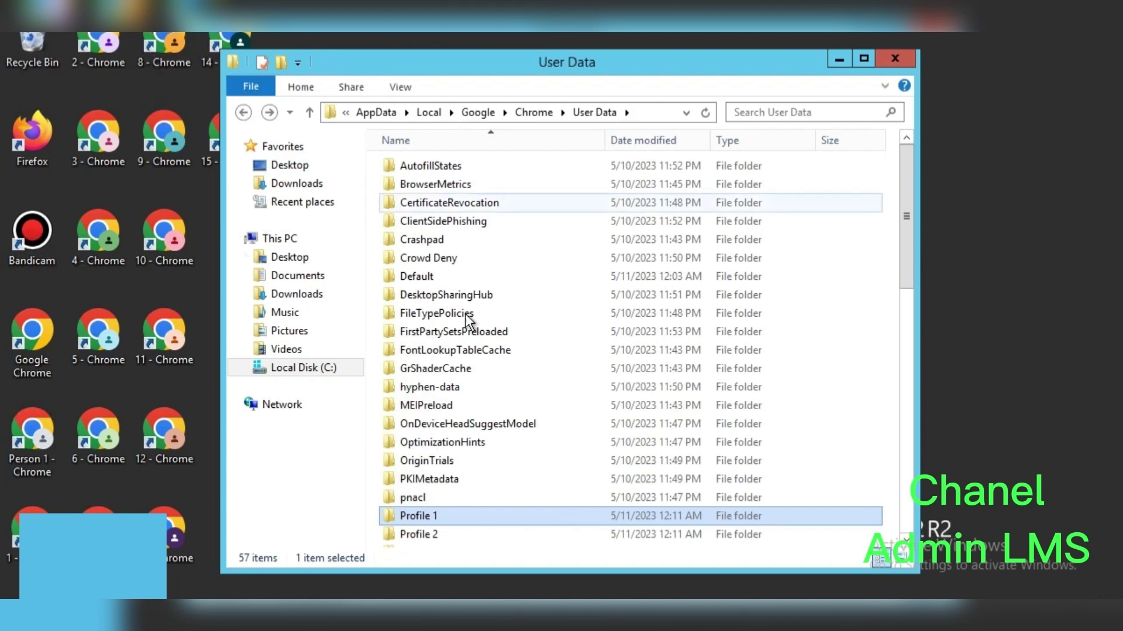
pyautogui.scroll(-4, 476, 428)
pyautogui.scroll(-1, 475, 422)
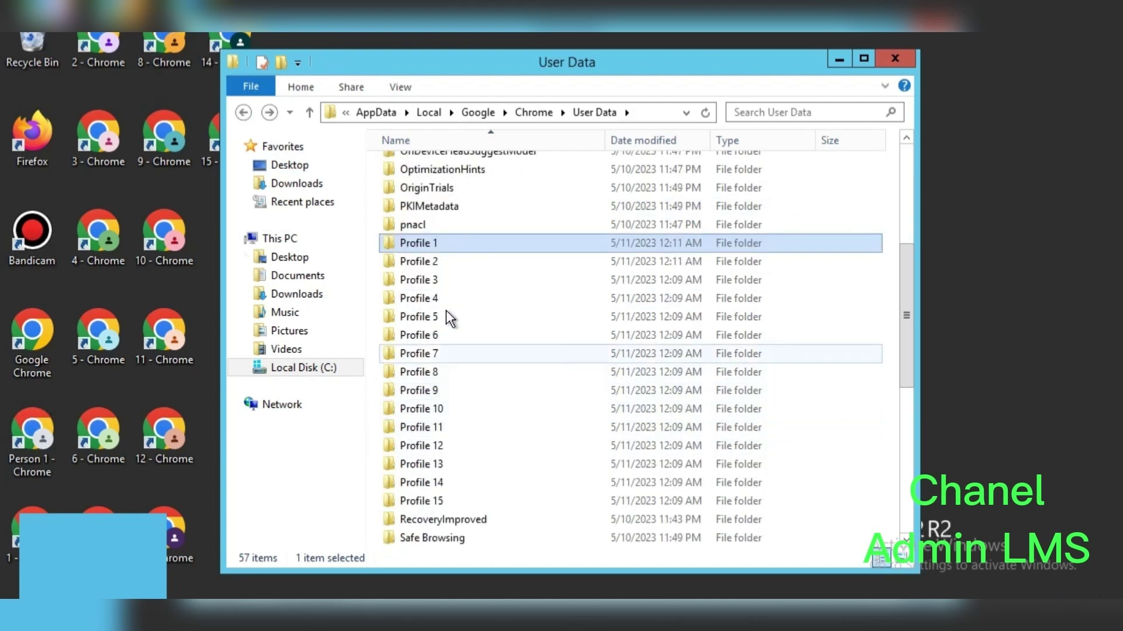
pyautogui.doubleClick(436, 262)
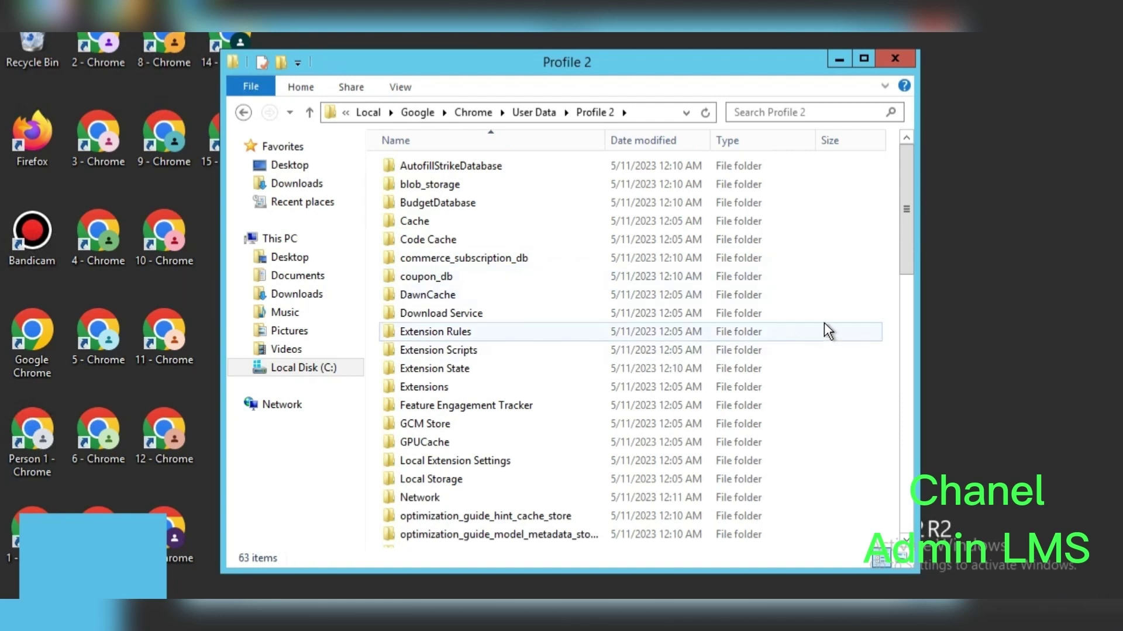
pyautogui.rightClick(883, 288)
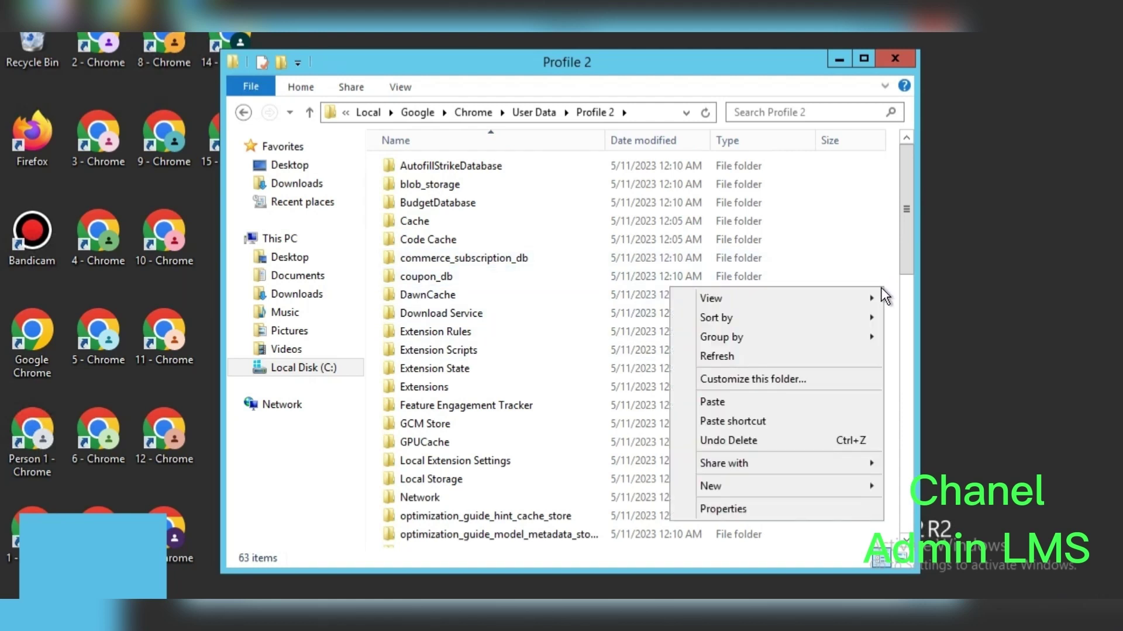
pyautogui.click(787, 400)
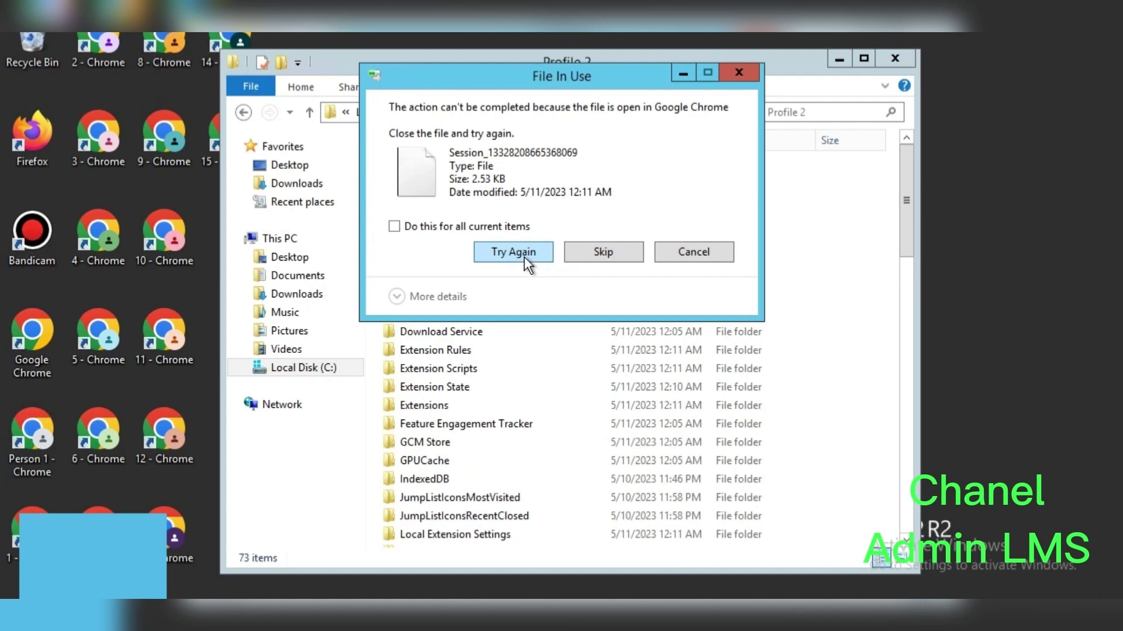
pyautogui.click(396, 226)
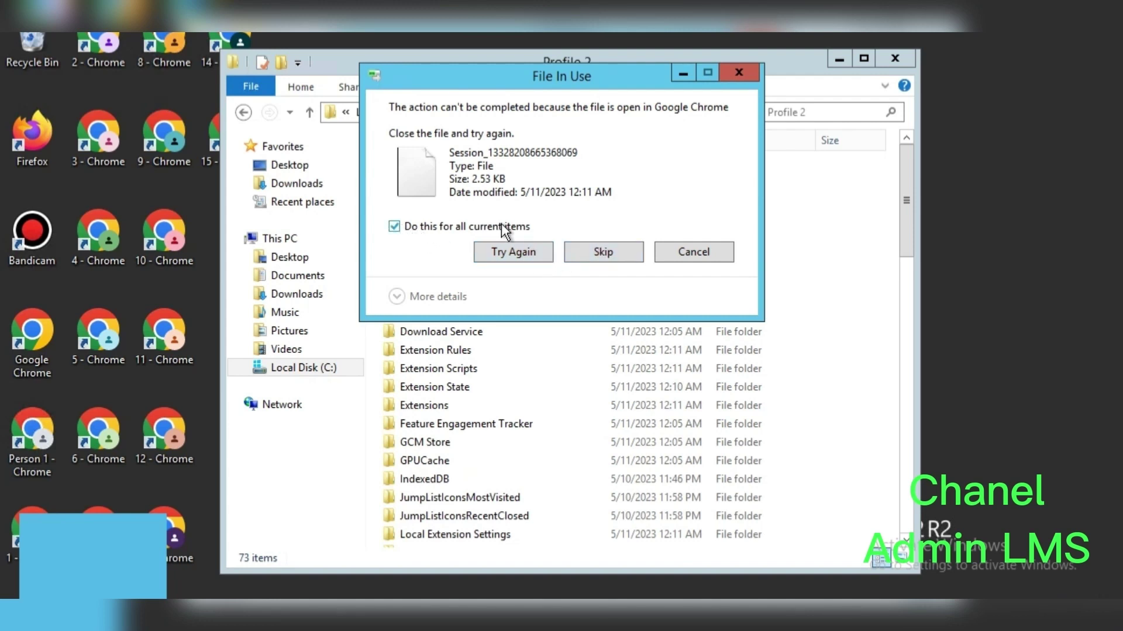
pyautogui.click(598, 253)
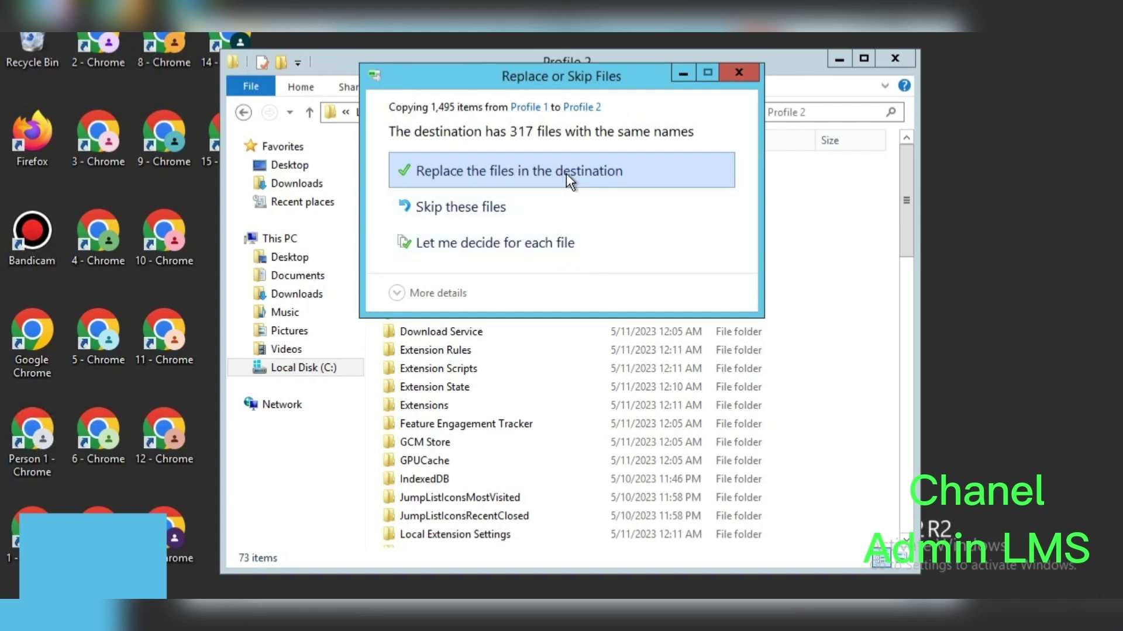
pyautogui.click(566, 173)
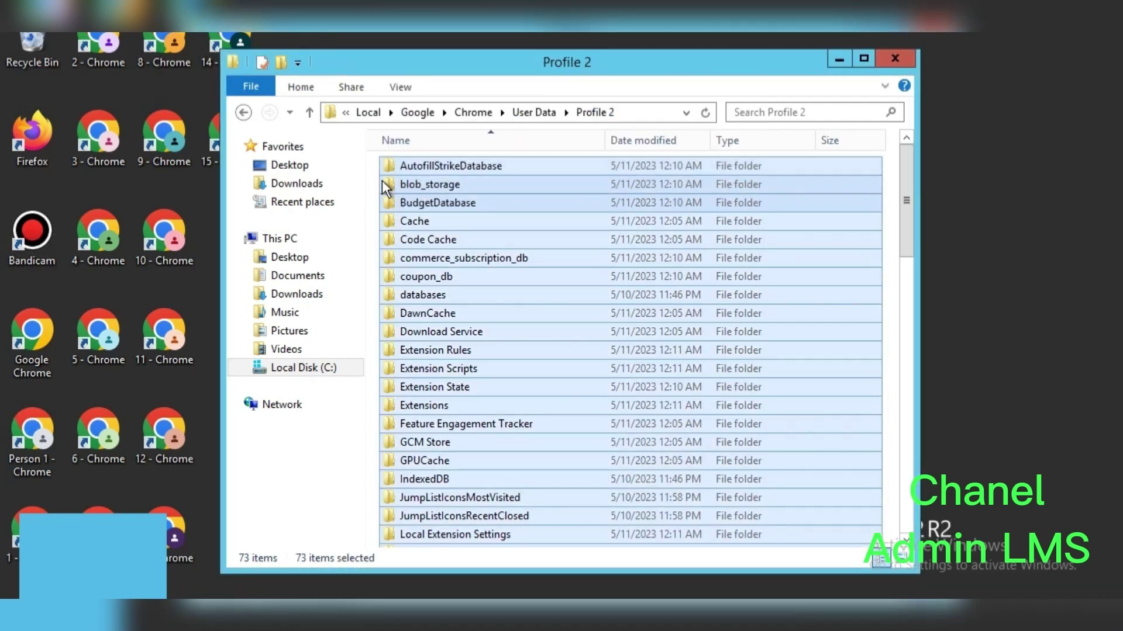
# - Paste the Profile 1 contents into the Profile 3 folder, skipping files in use and replacing files with the same names
pyautogui.click(246, 114)
pyautogui.scroll(-3, 495, 262)
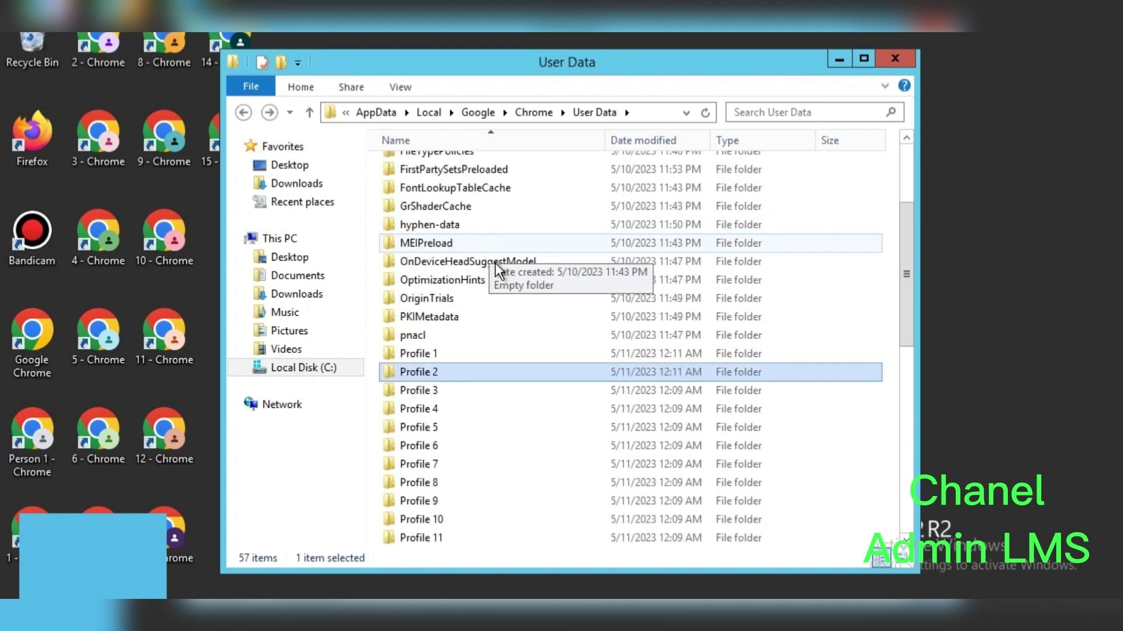
pyautogui.scroll(-2, 496, 263)
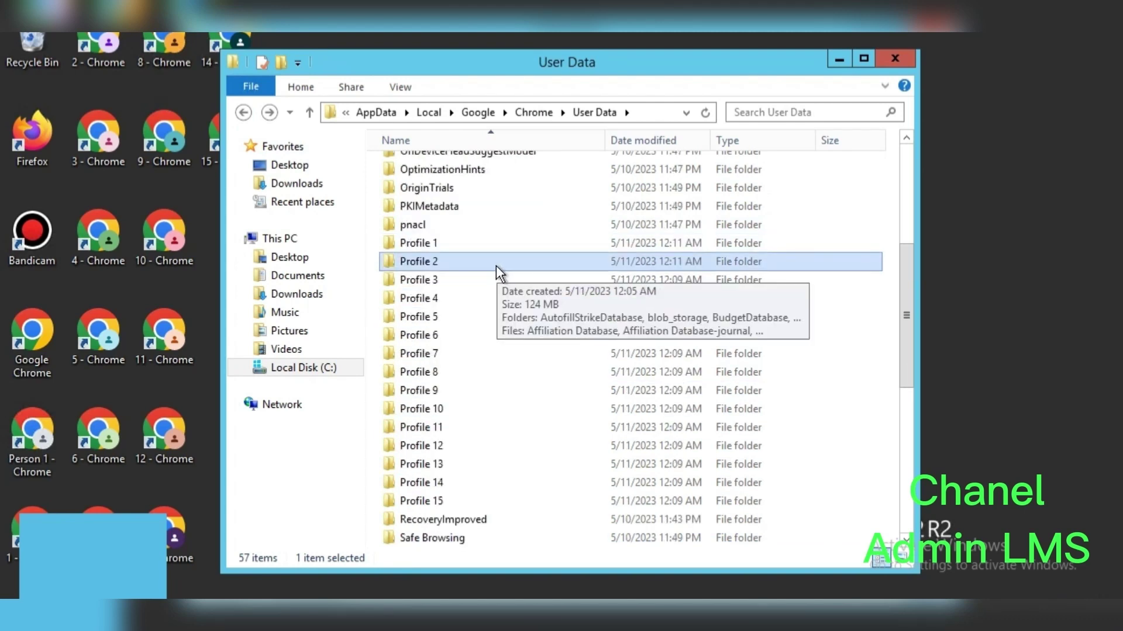
pyautogui.click(434, 281)
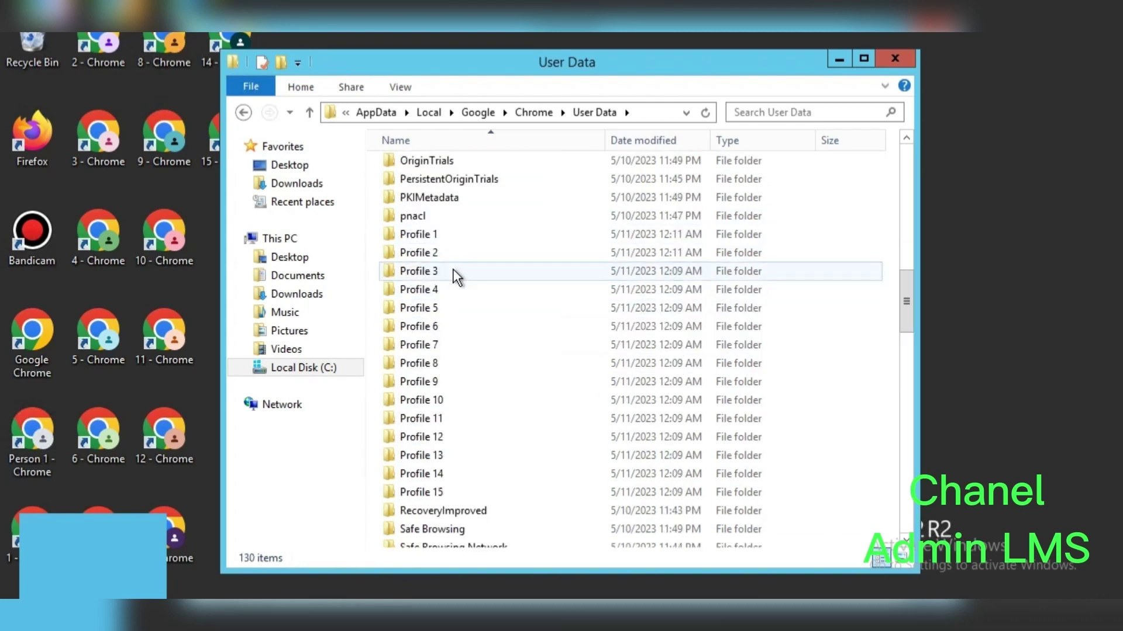
pyautogui.doubleClick(454, 273)
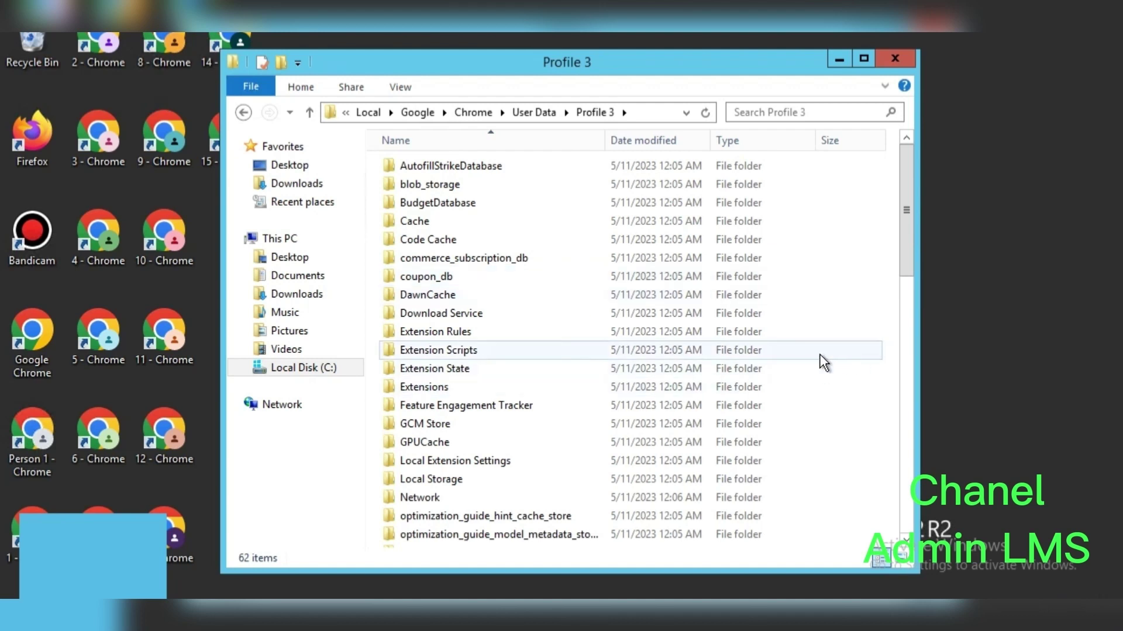
pyautogui.hotkey('ctrl', 'v')
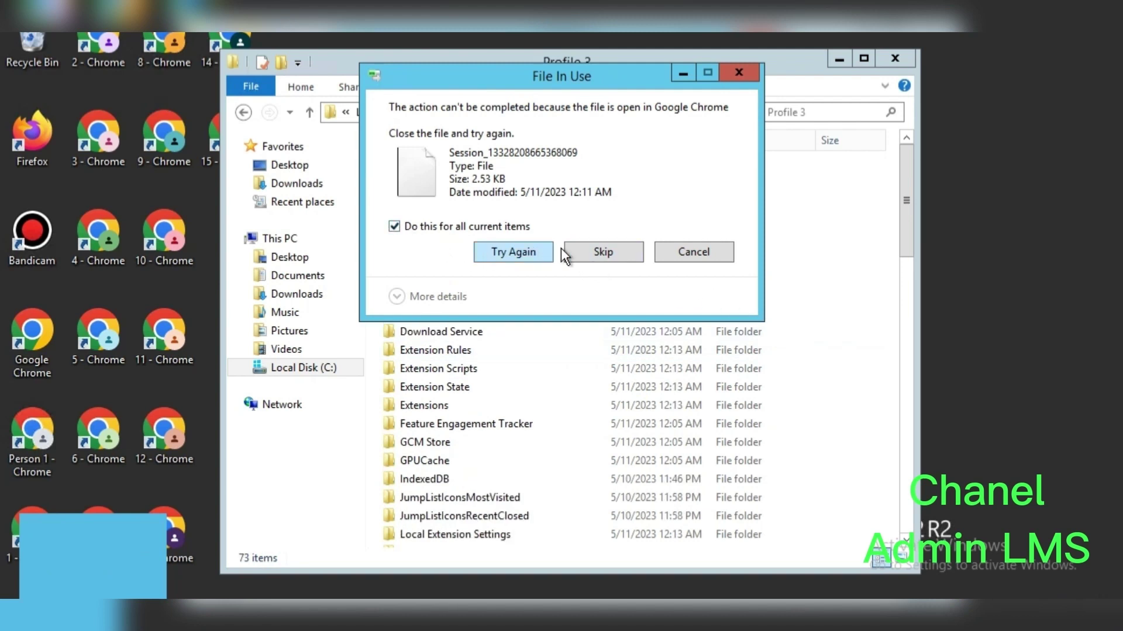
pyautogui.click(586, 248)
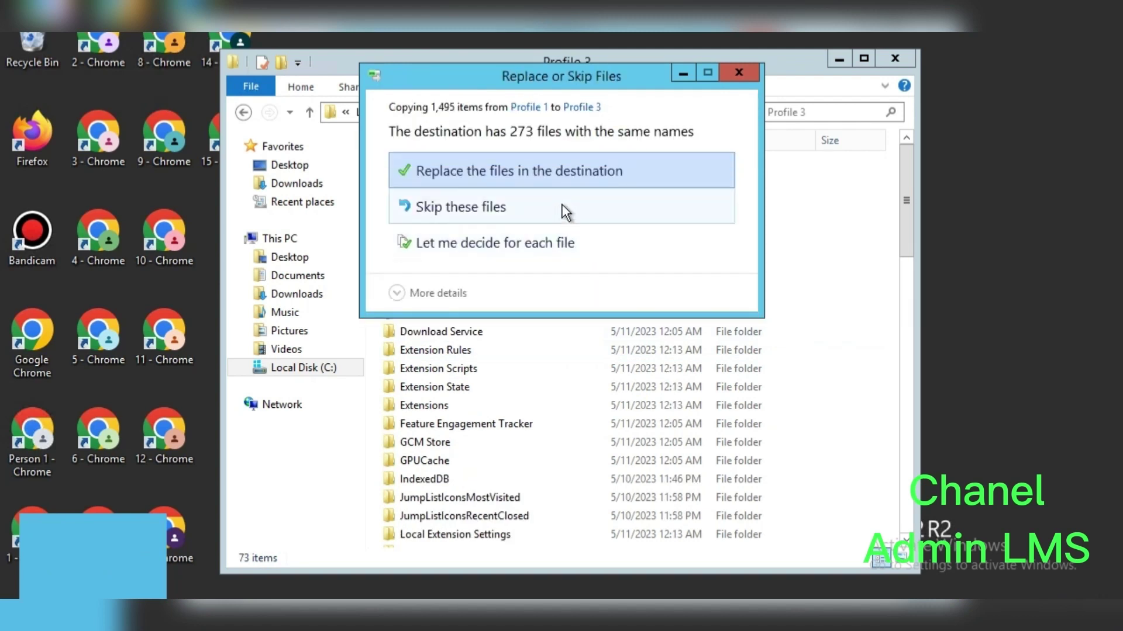
pyautogui.click(541, 169)
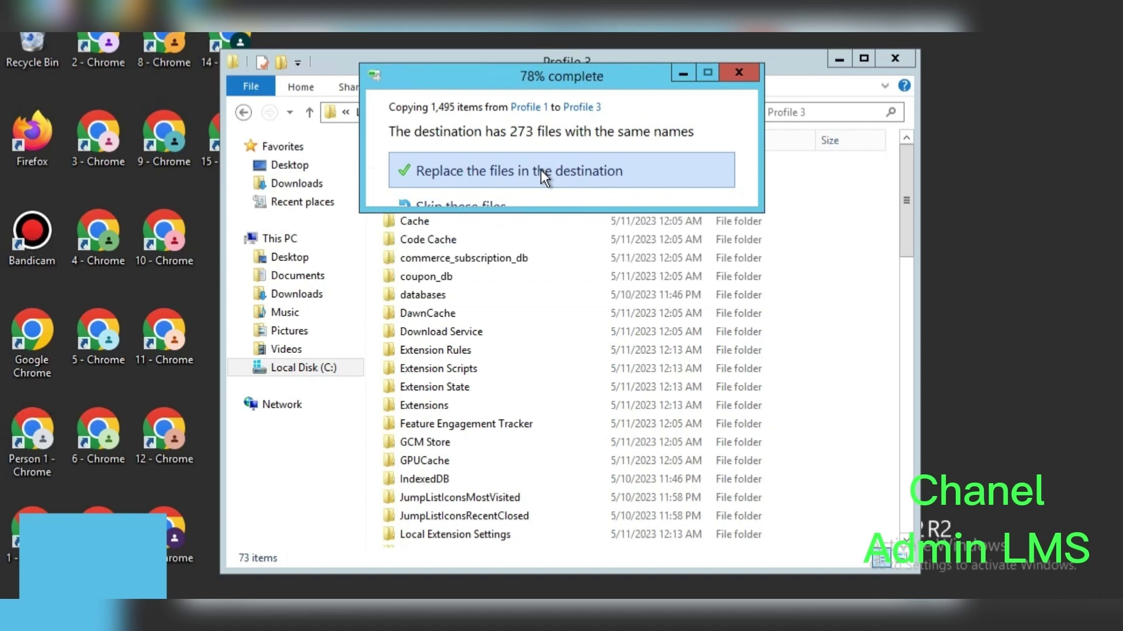
# - Return to User Data and paste the Profile 1 contents into the Profile 4 folder, skipping files in use and replacing duplicates
pyautogui.click(243, 112)
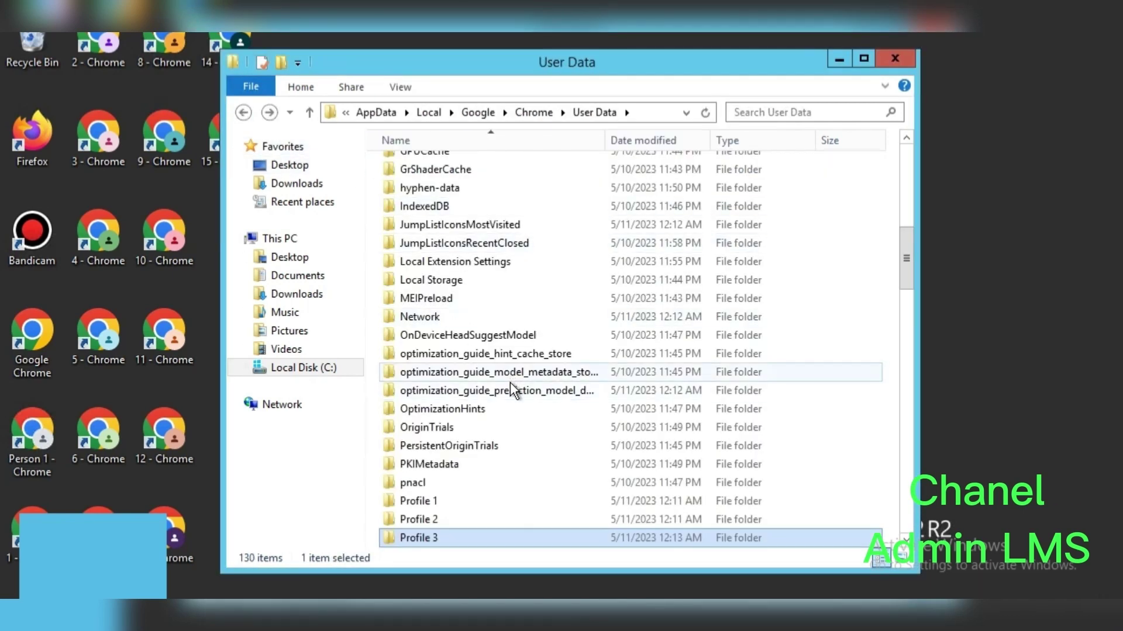
pyautogui.scroll(-5, 511, 381)
pyautogui.doubleClick(434, 273)
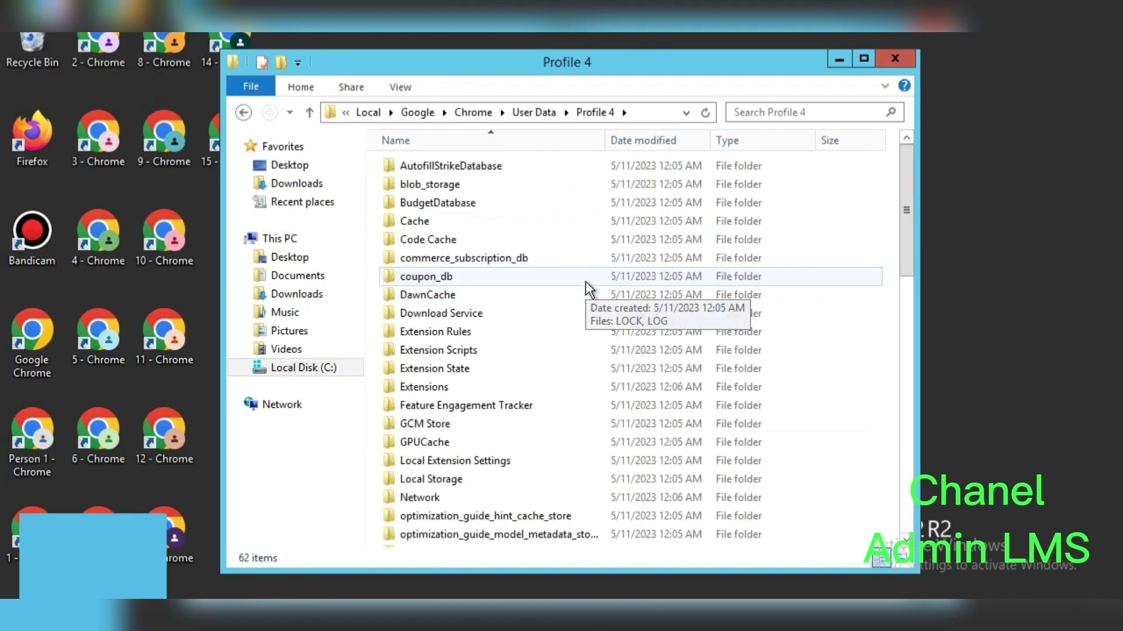
pyautogui.hotkey('ctrl', 'v')
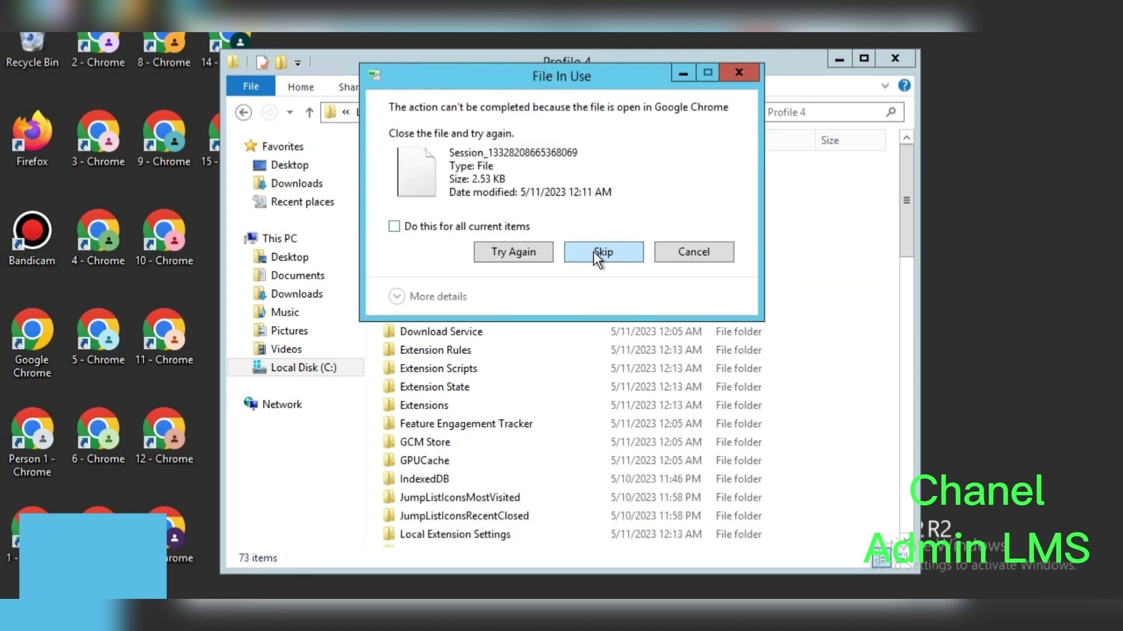
pyautogui.click(595, 251)
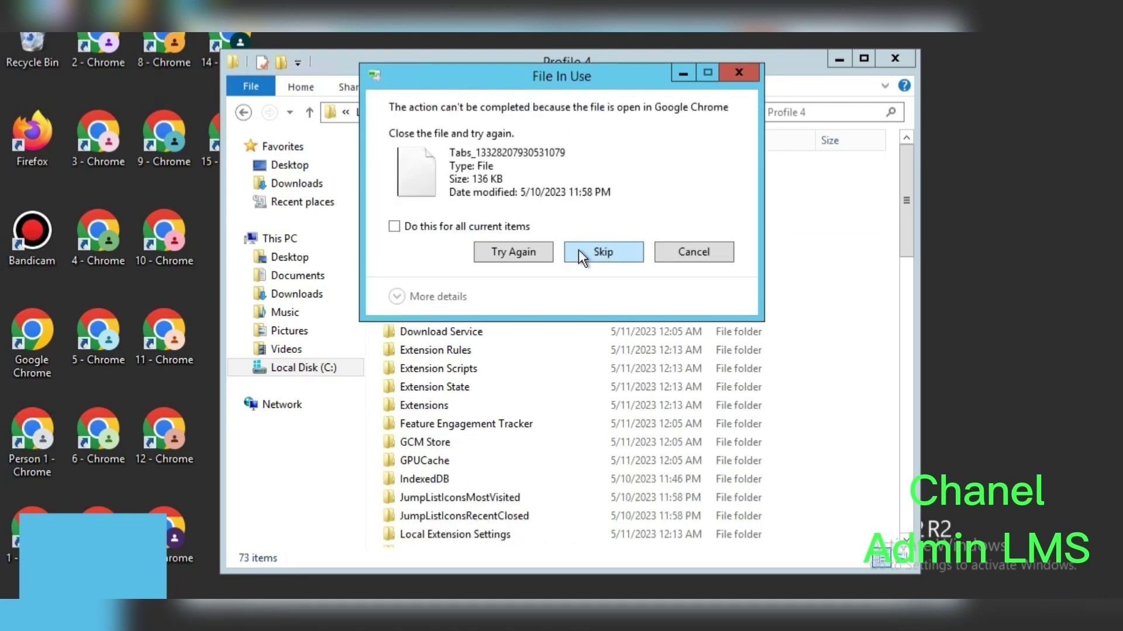
pyautogui.click(395, 228)
pyautogui.click(597, 252)
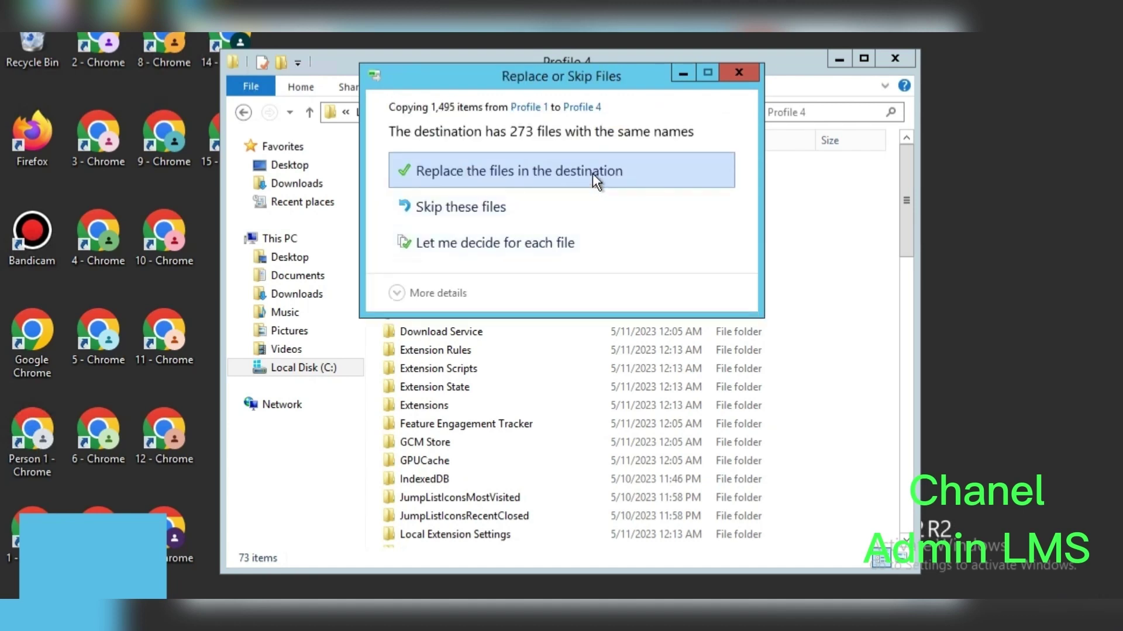
pyautogui.click(591, 173)
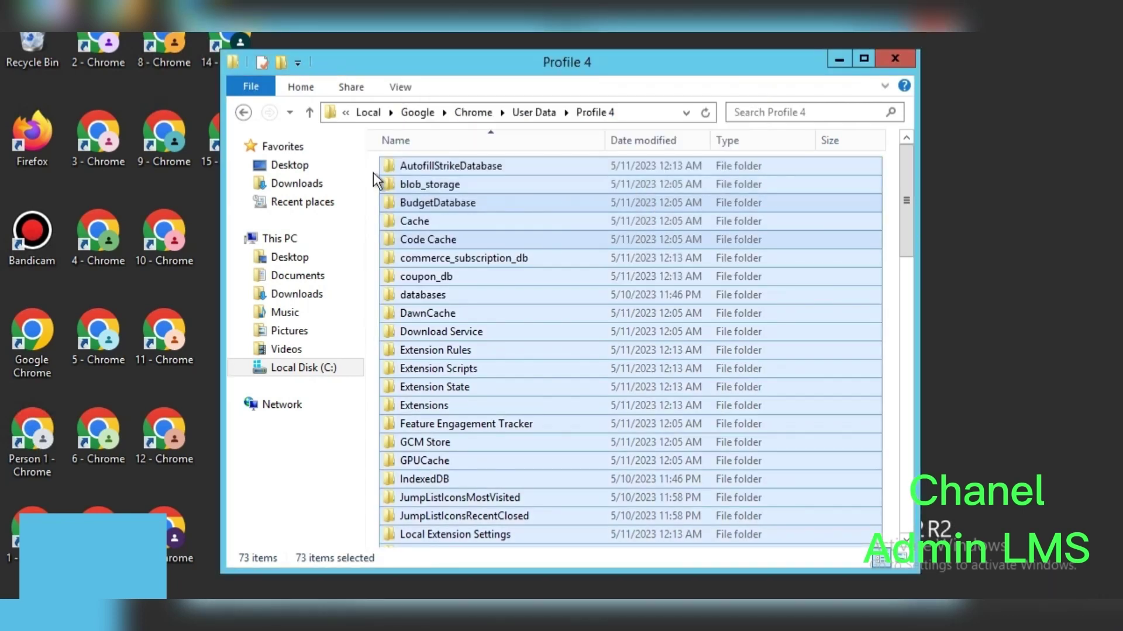
# - Paste the Profile 1 contents into the Profile 5 folder, skipping all files in use and replacing the existing duplicates
pyautogui.click(243, 113)
pyautogui.scroll(-4, 514, 384)
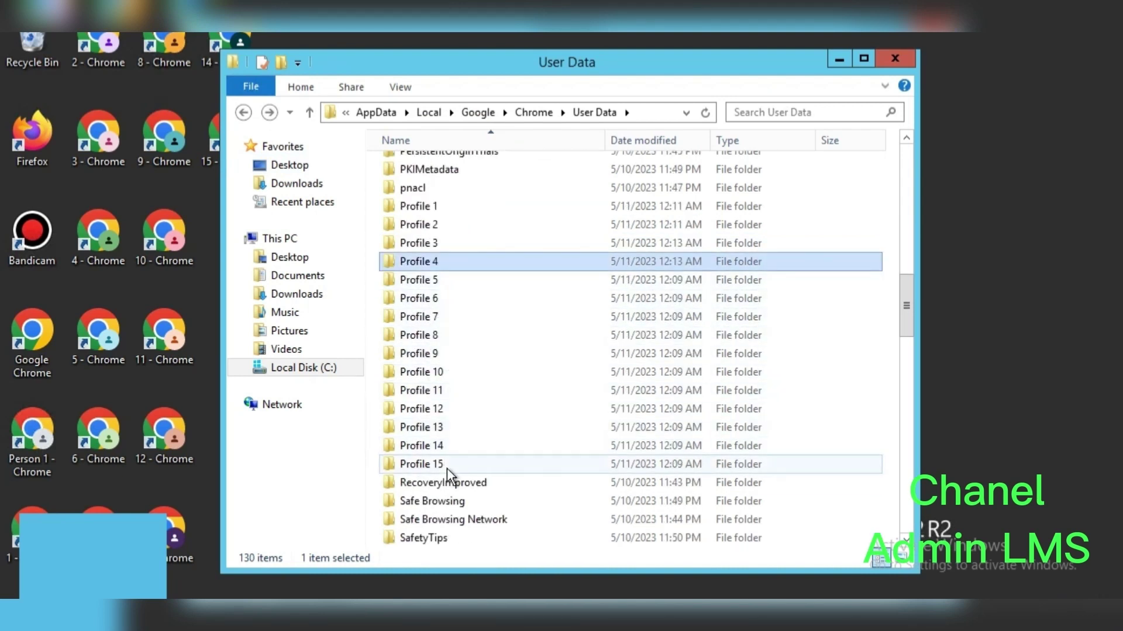
pyautogui.doubleClick(438, 282)
pyautogui.hotkey('ctrl', 'v')
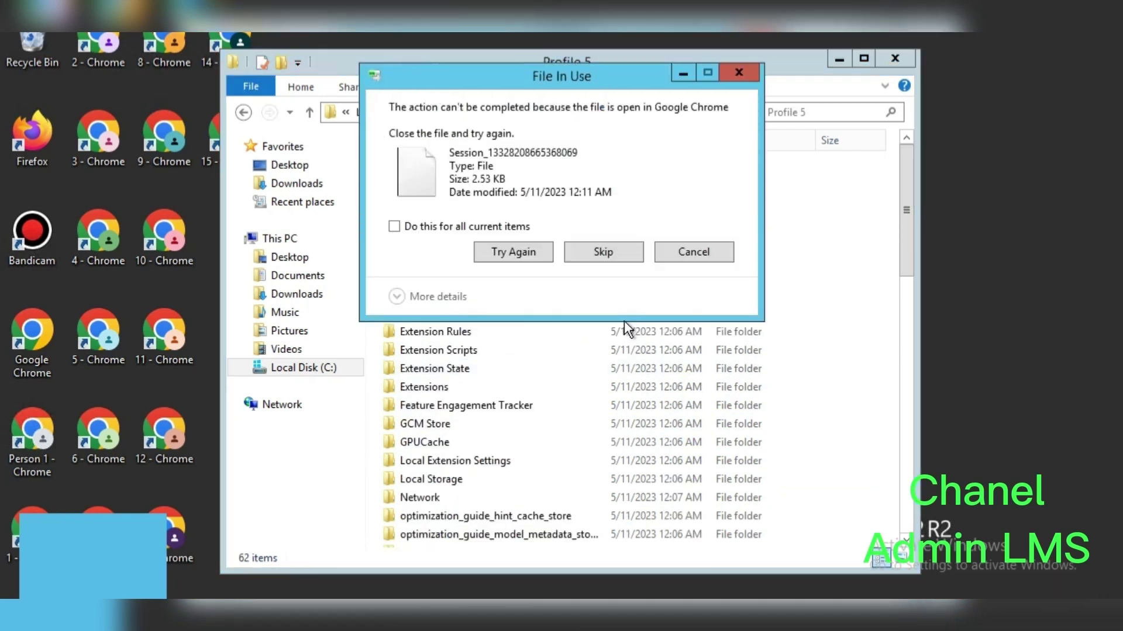
pyautogui.click(396, 226)
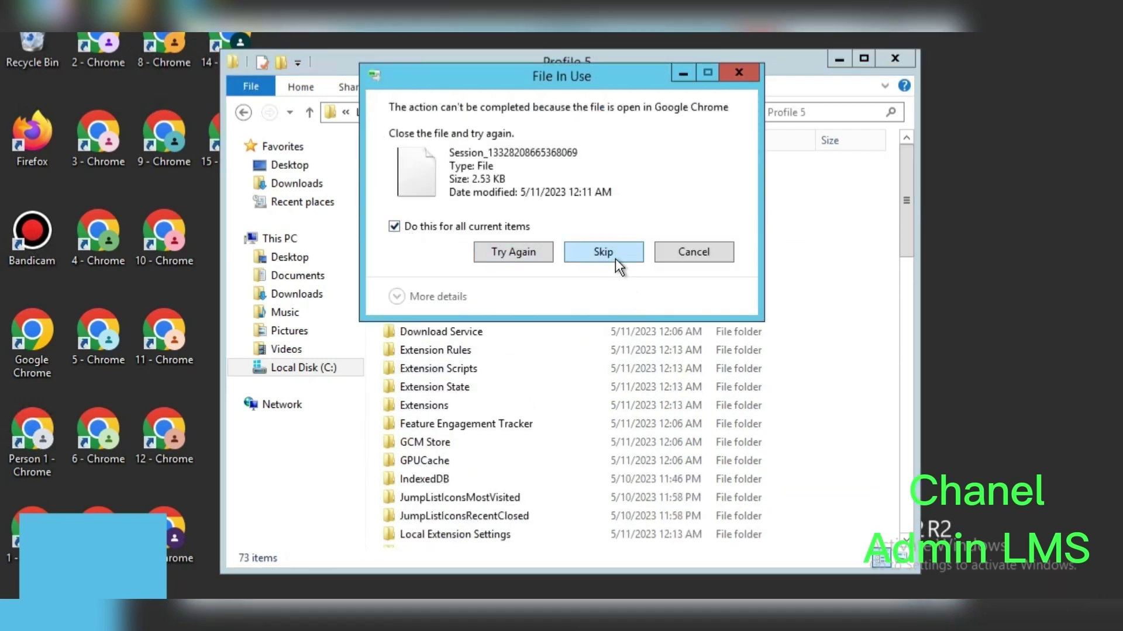
pyautogui.click(605, 255)
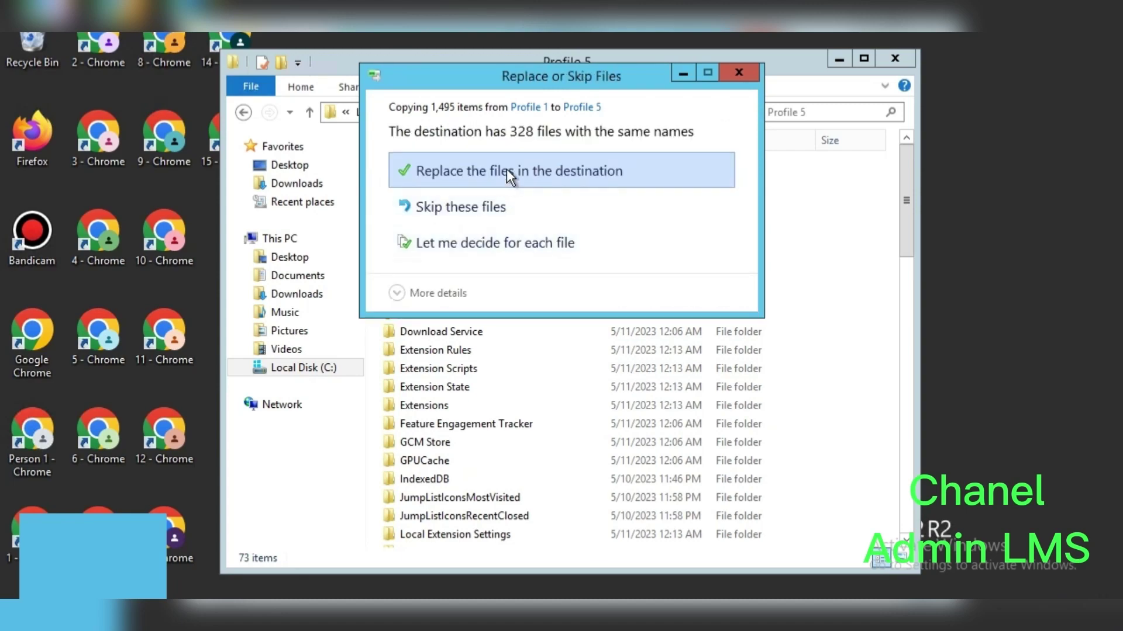
pyautogui.click(506, 170)
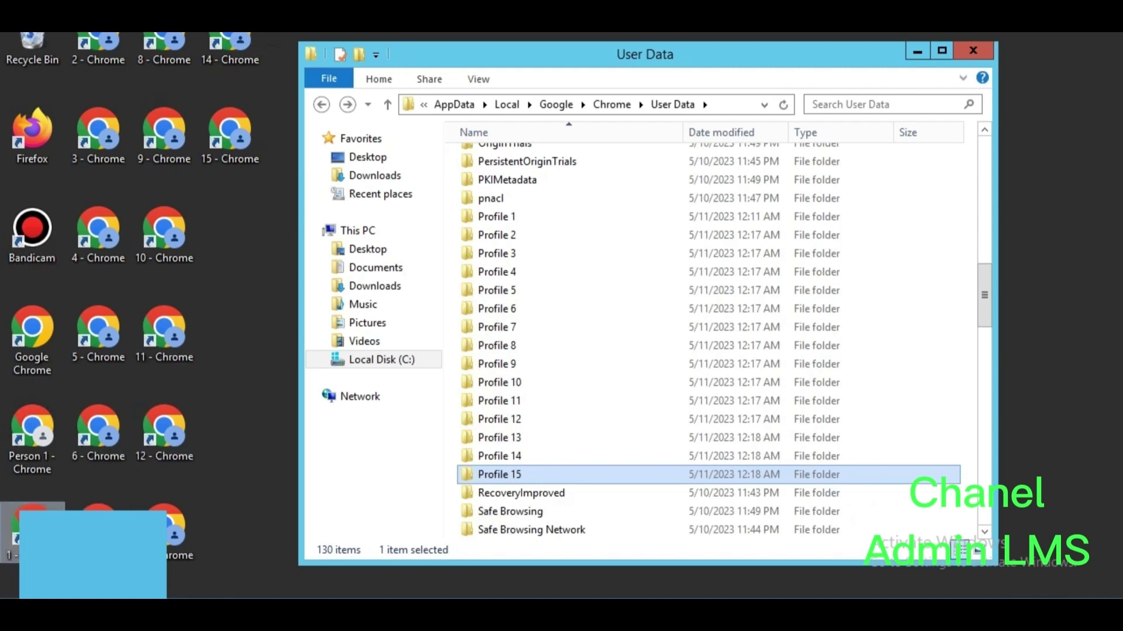
# - Open Chrome profile 2 from its desktop shortcut and check its list of installed extensions
pyautogui.doubleClick(100, 37)
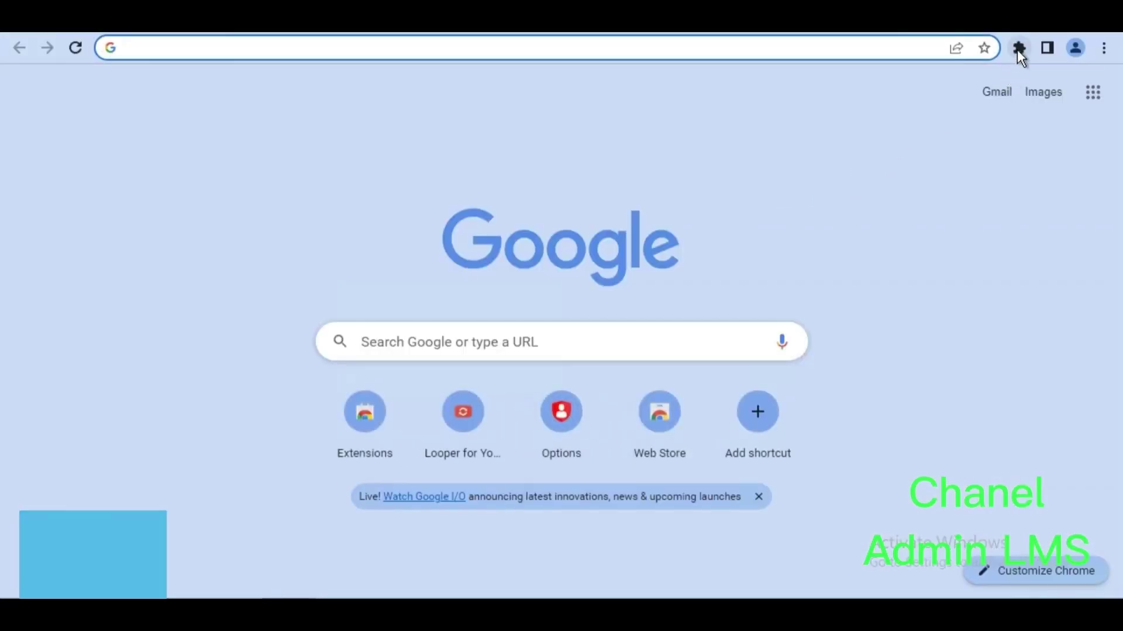
pyautogui.click(1018, 49)
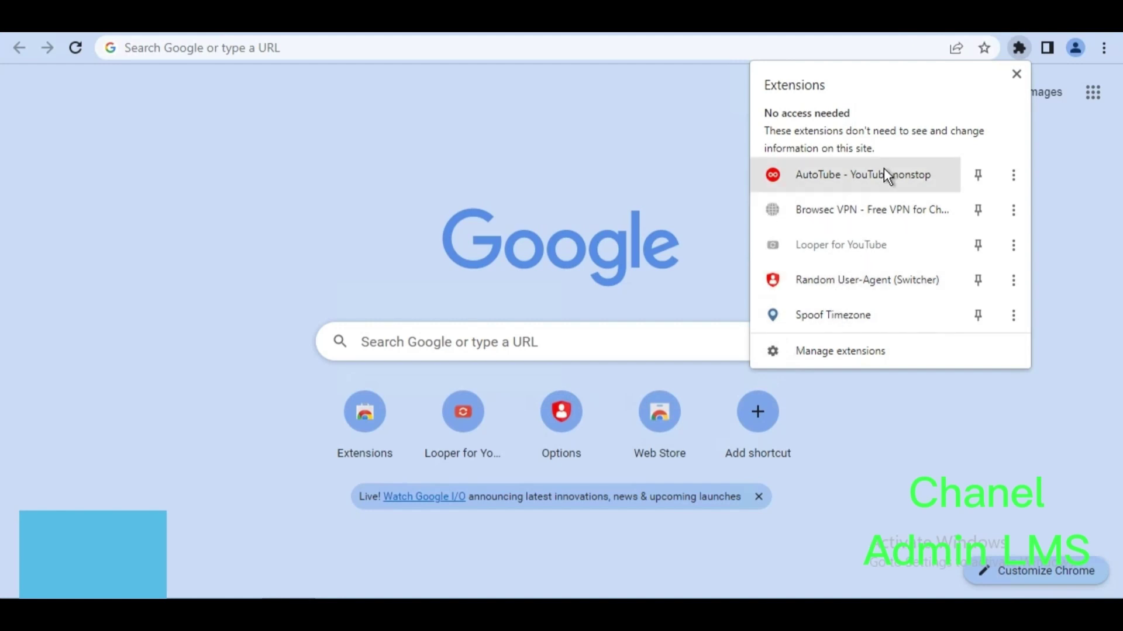
pyautogui.click(1084, 184)
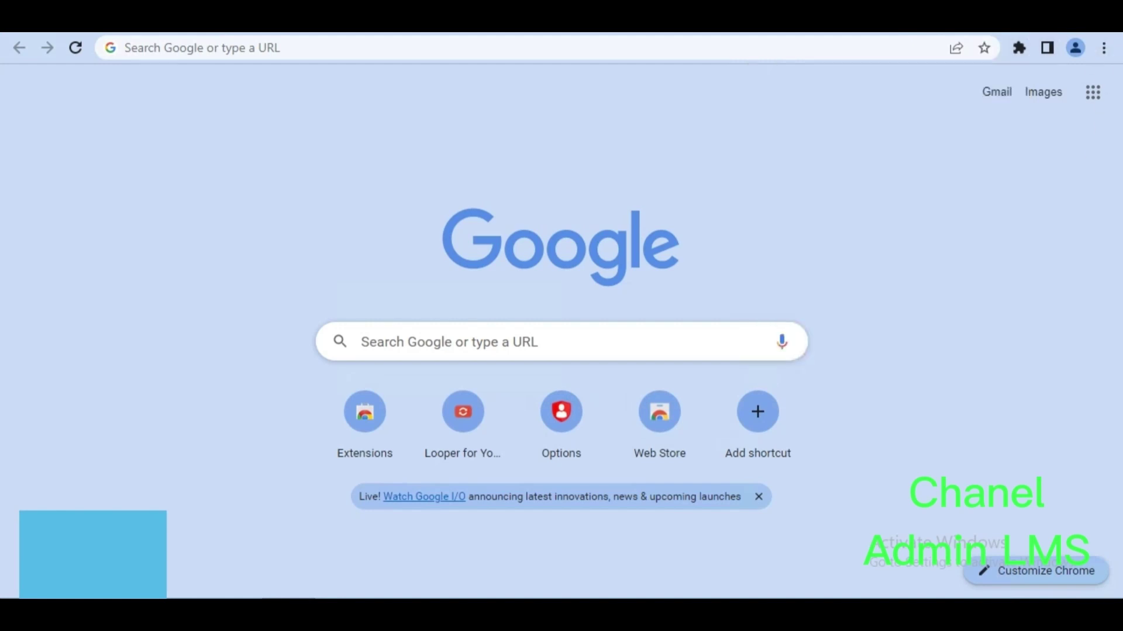
# - Restore the profile 2 Chrome window from full screen, shrink it and move it clear of the desktop shortcuts
pyautogui.click(1082, 26)
pyautogui.moveTo(932, 176); pyautogui.dragTo(315, 175)
pyautogui.moveTo(299, 33); pyautogui.dragTo(911, 67)
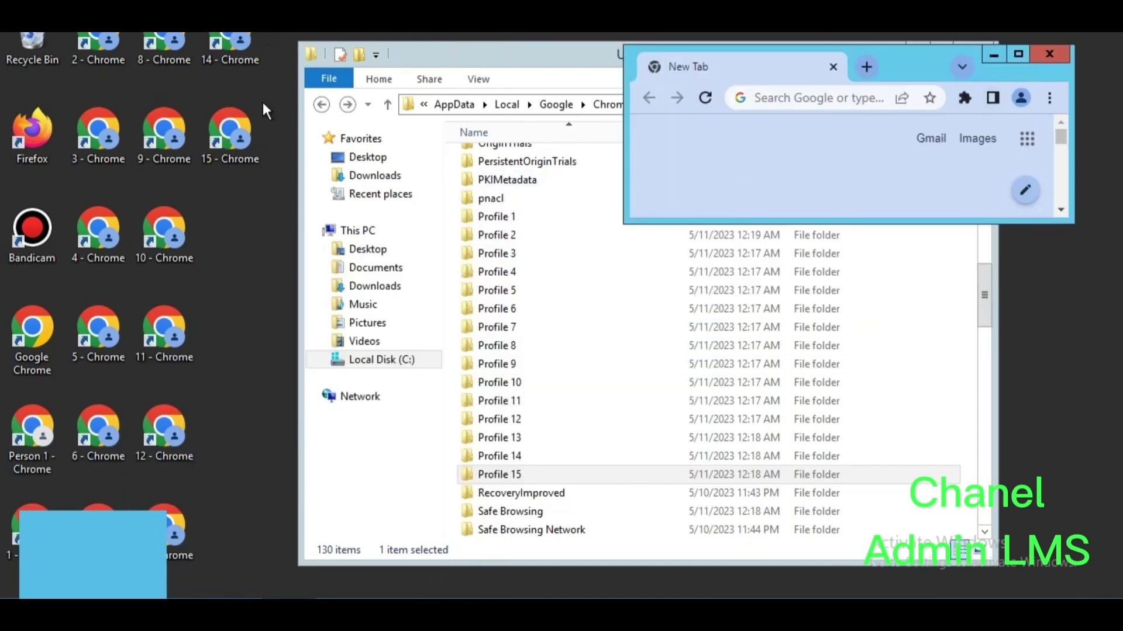
# - Open Chrome profile 3 from its desktop shortcut, check its list of installed extensions and shrink the window back from full screen
pyautogui.doubleClick(98, 153)
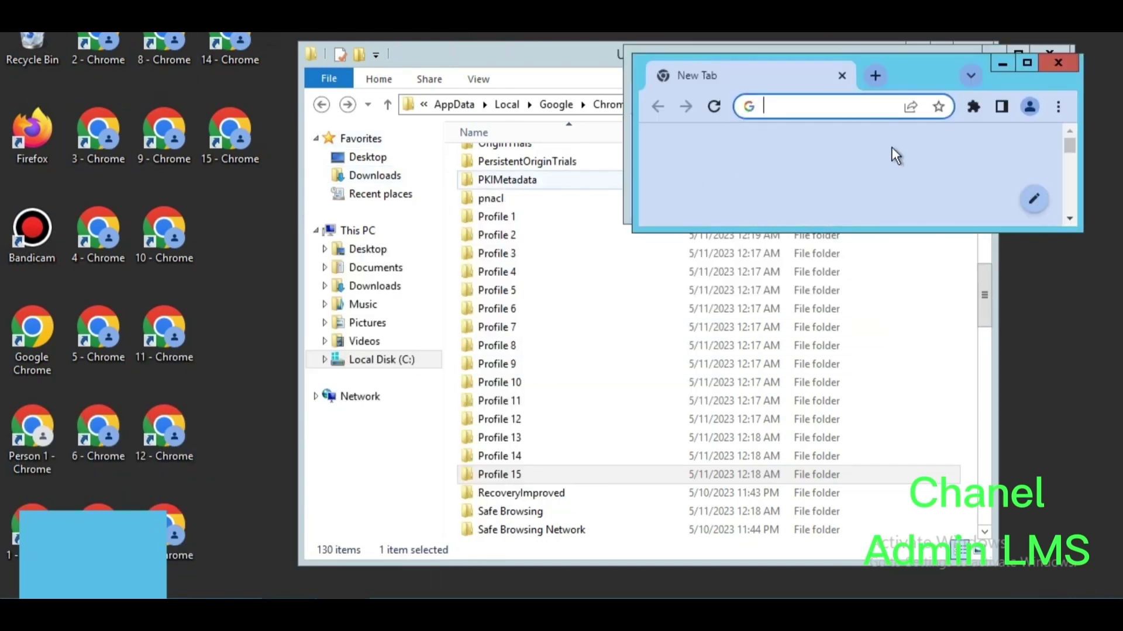
pyautogui.click(1027, 63)
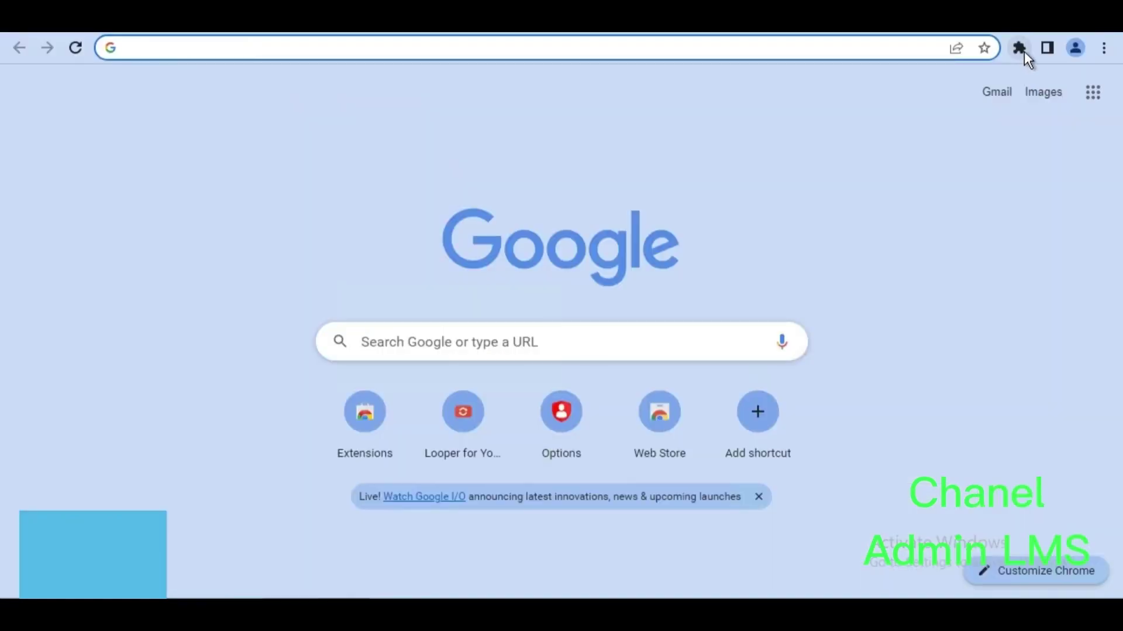
pyautogui.click(1020, 49)
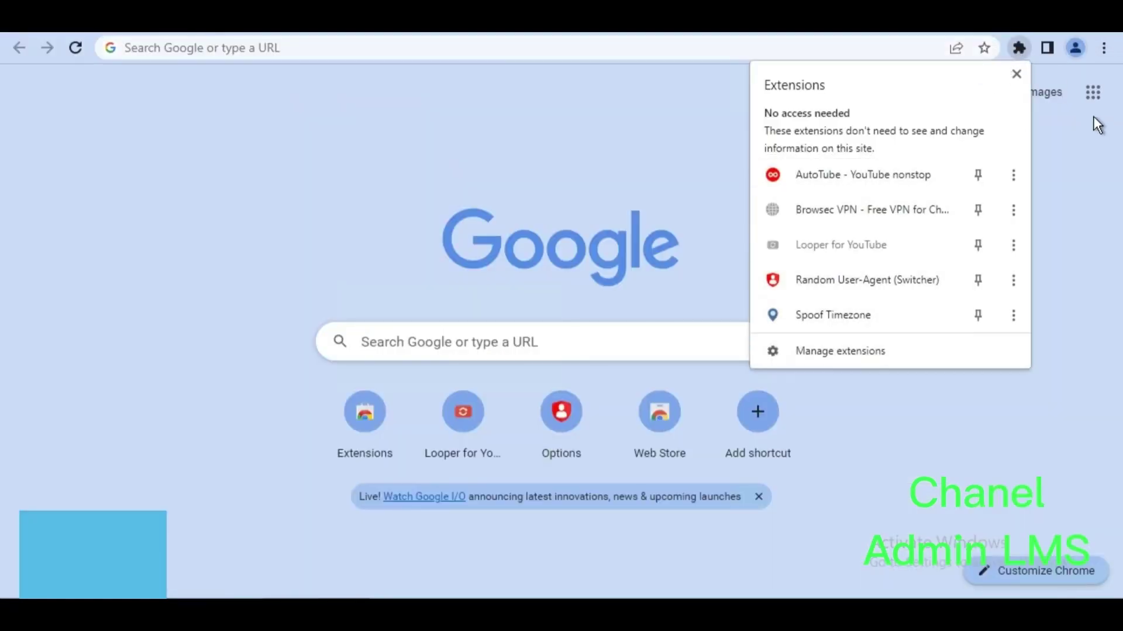
pyautogui.click(1096, 143)
pyautogui.press('super+Down')
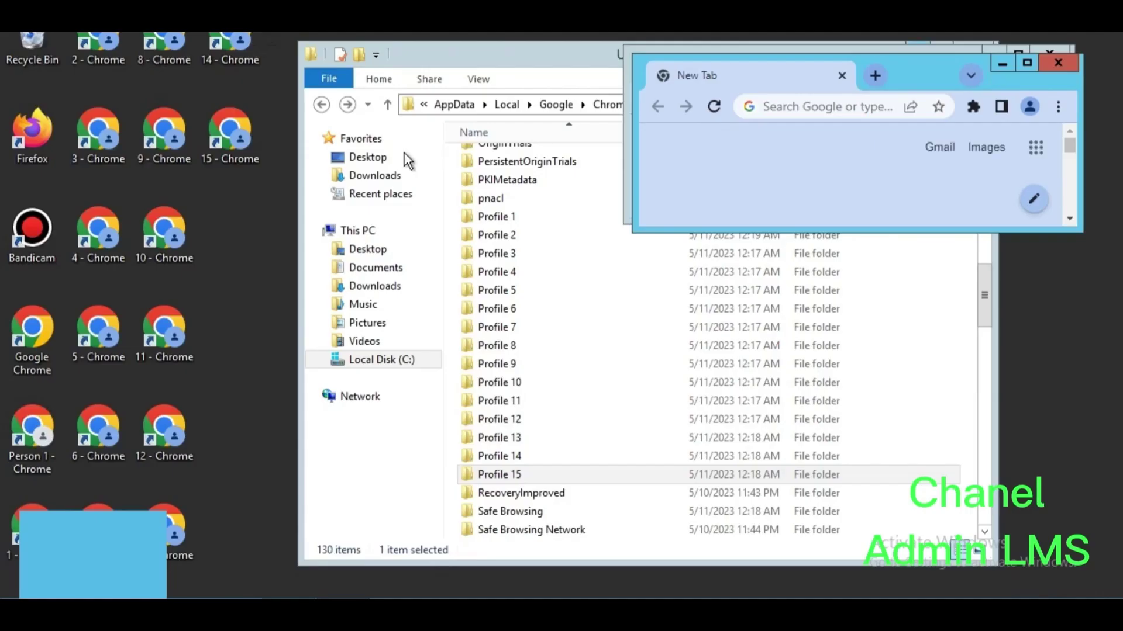
# - Open Chrome profiles 4 to 15 one after another from their desktop shortcuts
pyautogui.doubleClick(104, 246)
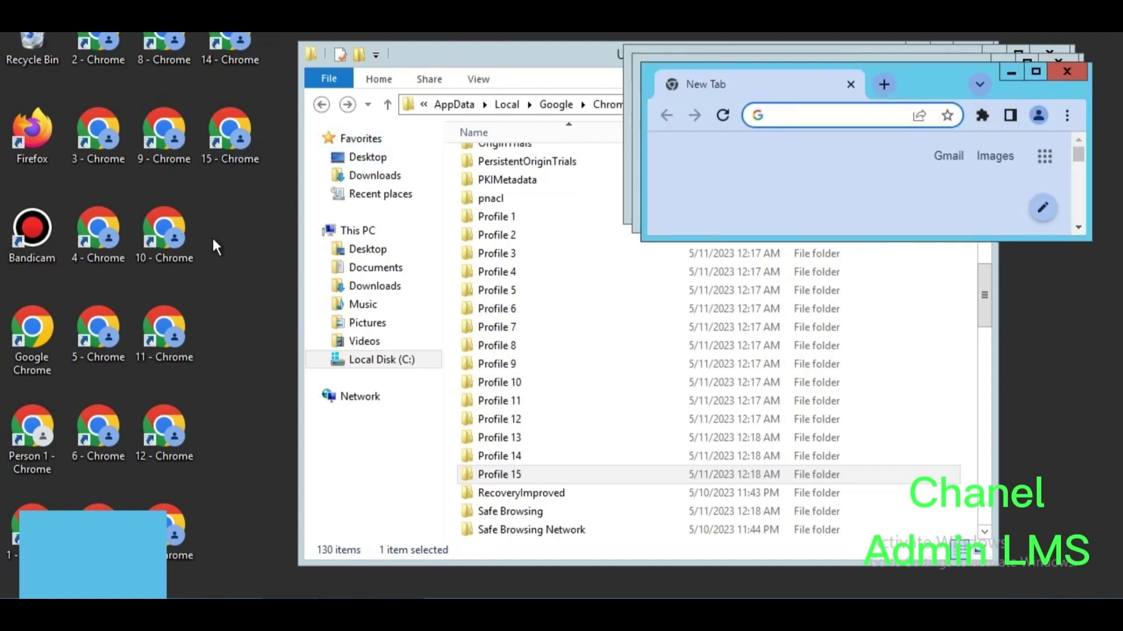
pyautogui.doubleClick(94, 338)
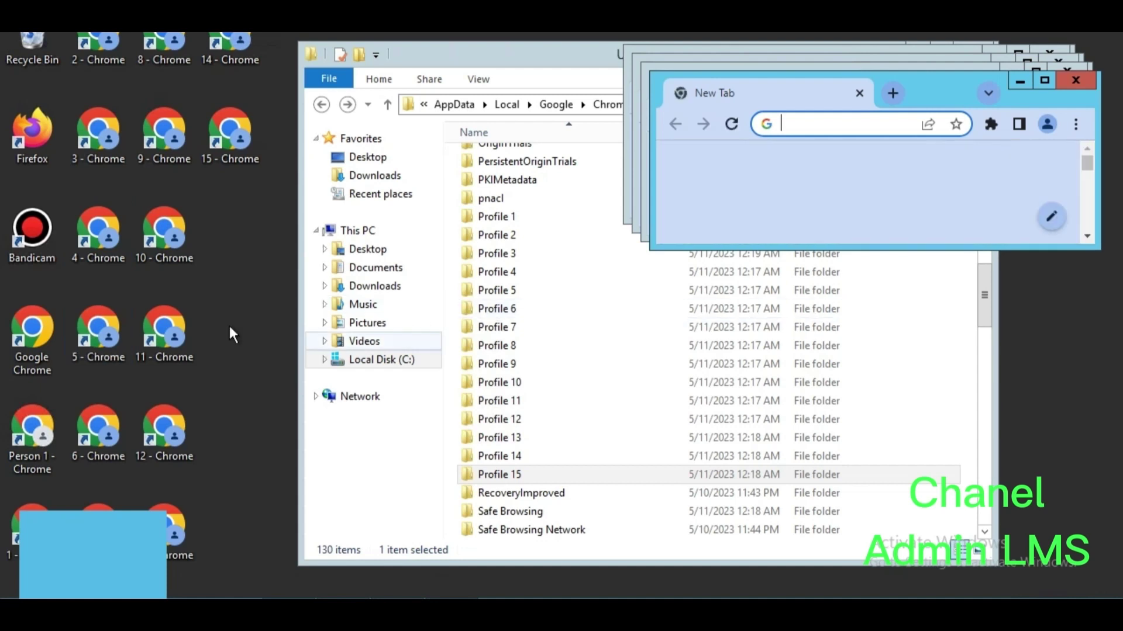
pyautogui.doubleClick(154, 433)
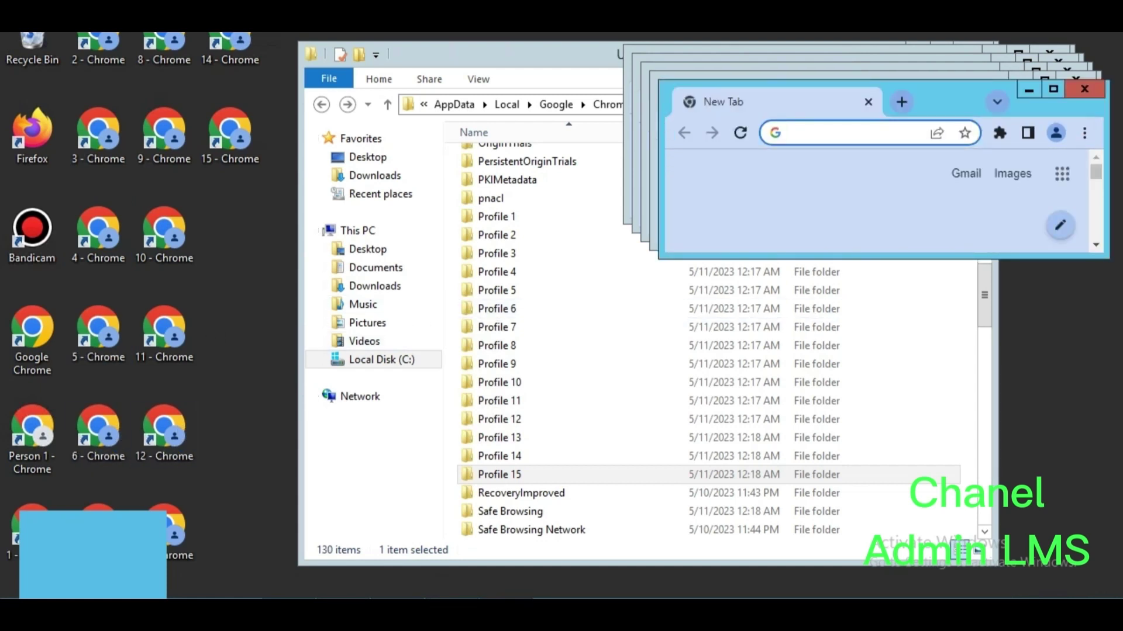
pyautogui.doubleClick(161, 54)
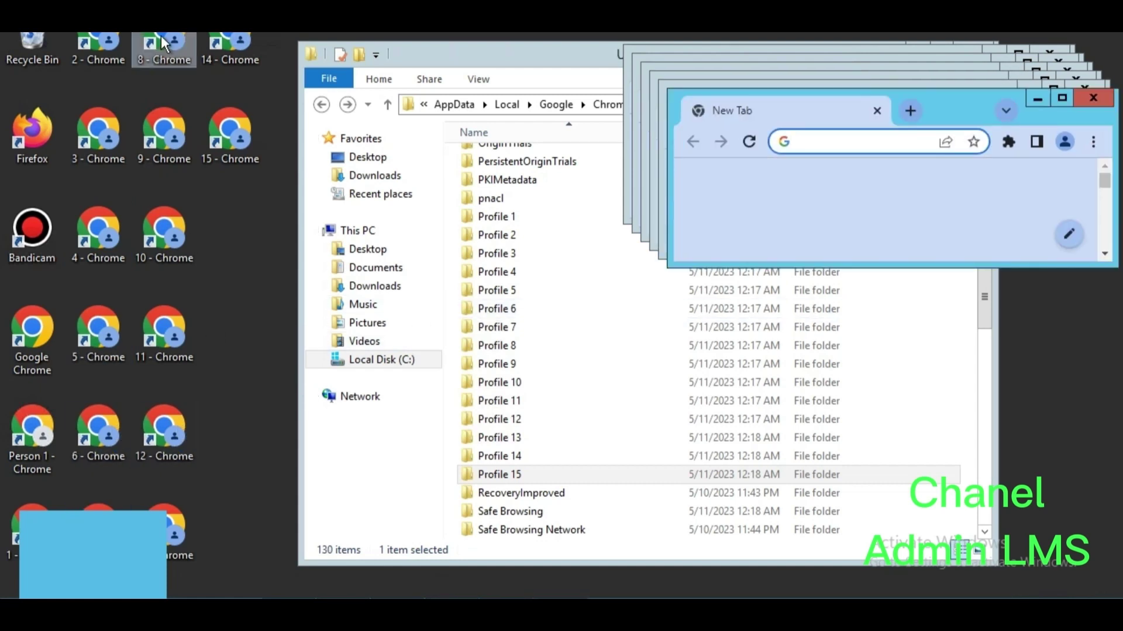
pyautogui.doubleClick(159, 135)
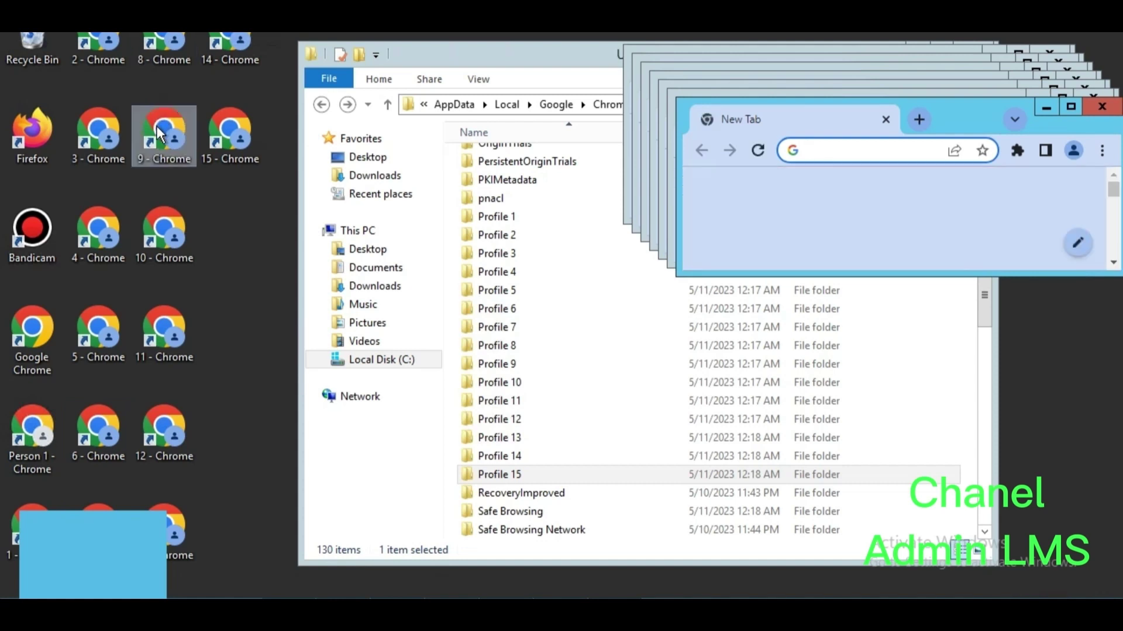
pyautogui.doubleClick(173, 222)
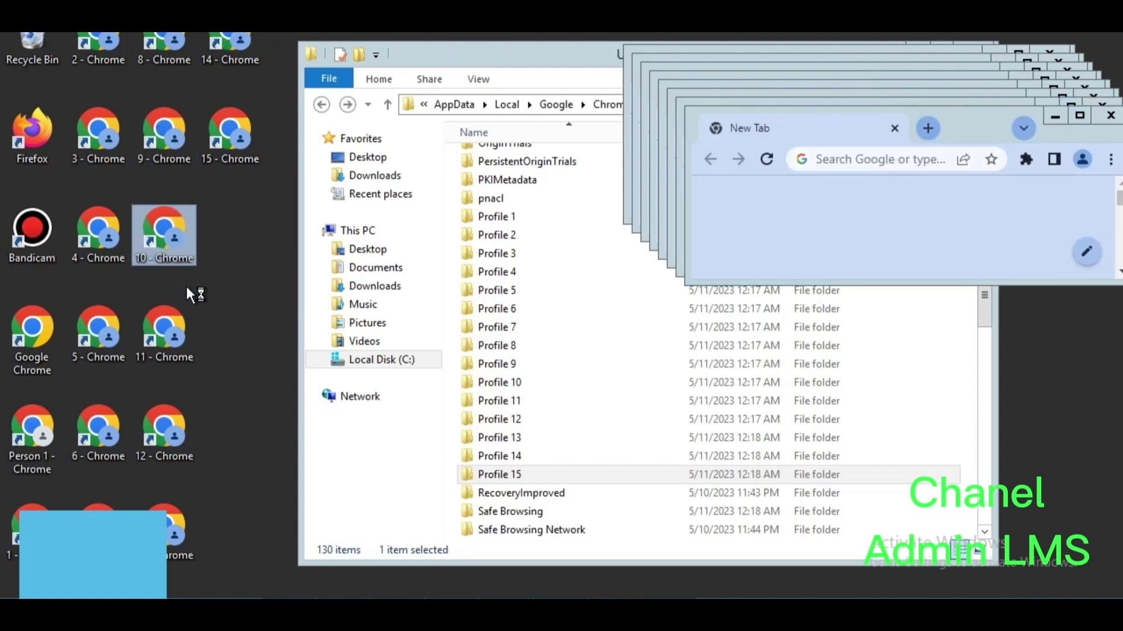
pyautogui.doubleClick(164, 331)
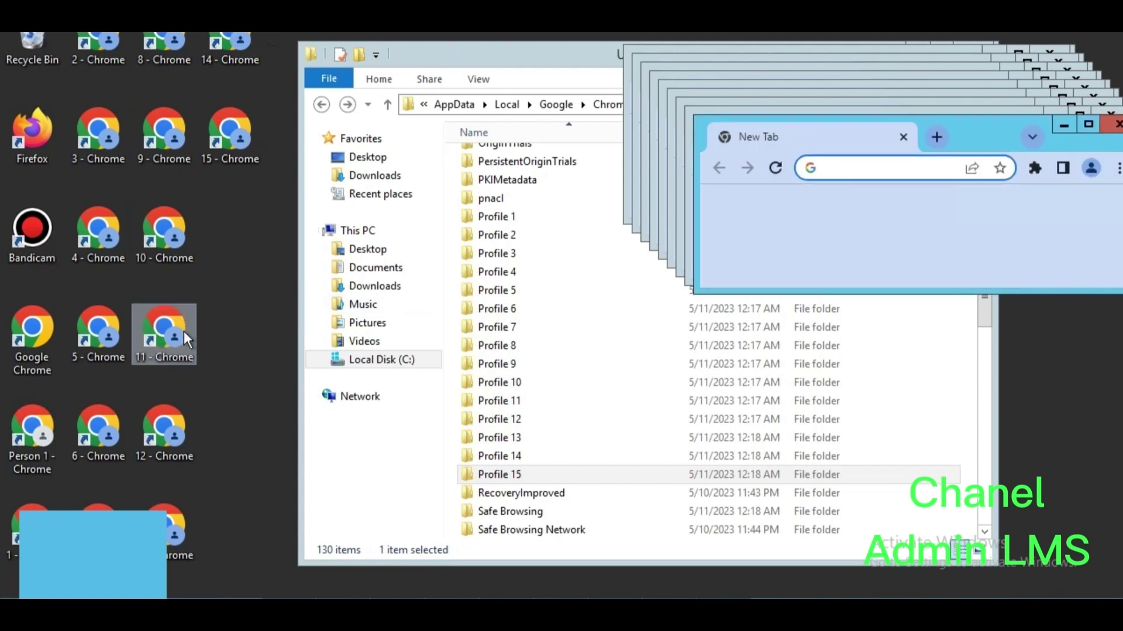
pyautogui.click(177, 327)
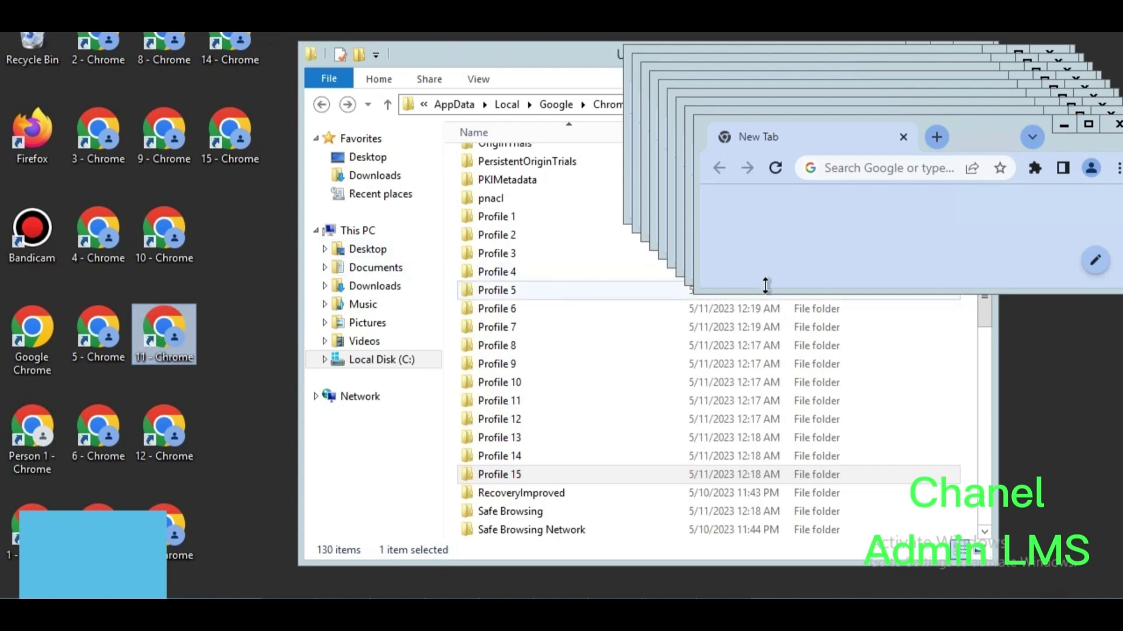
pyautogui.doubleClick(165, 436)
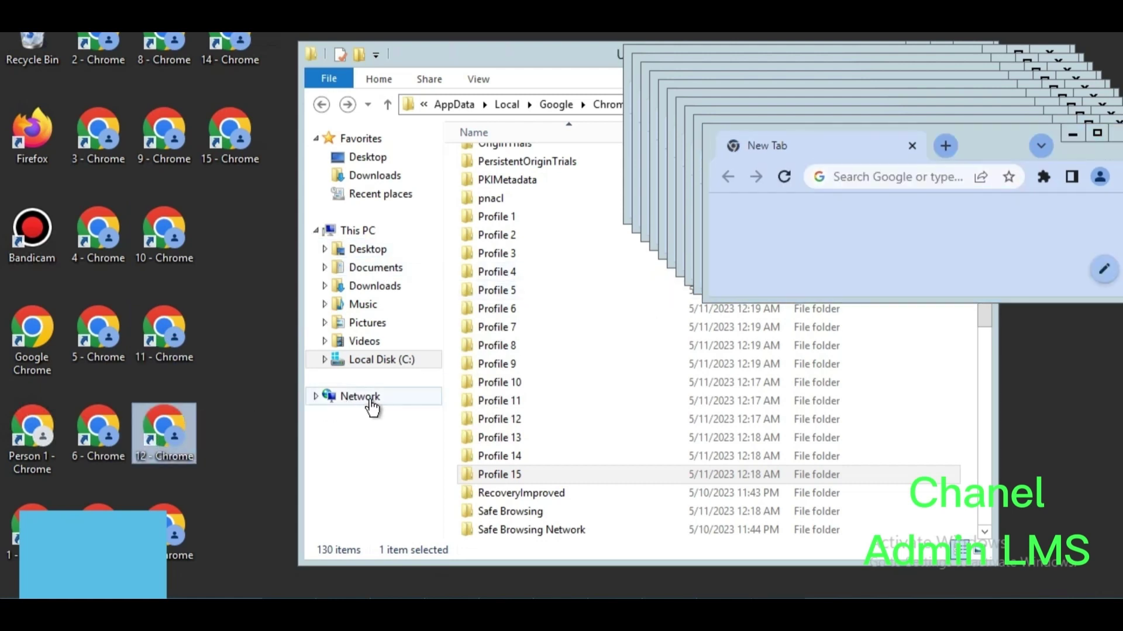
pyautogui.click(175, 526)
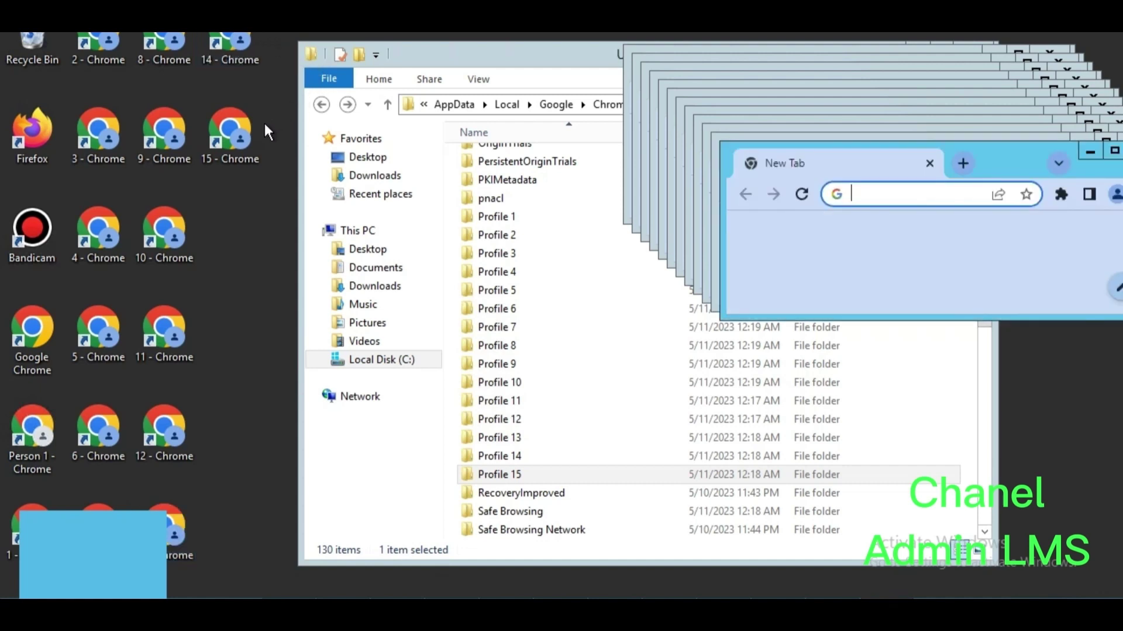
pyautogui.doubleClick(230, 134)
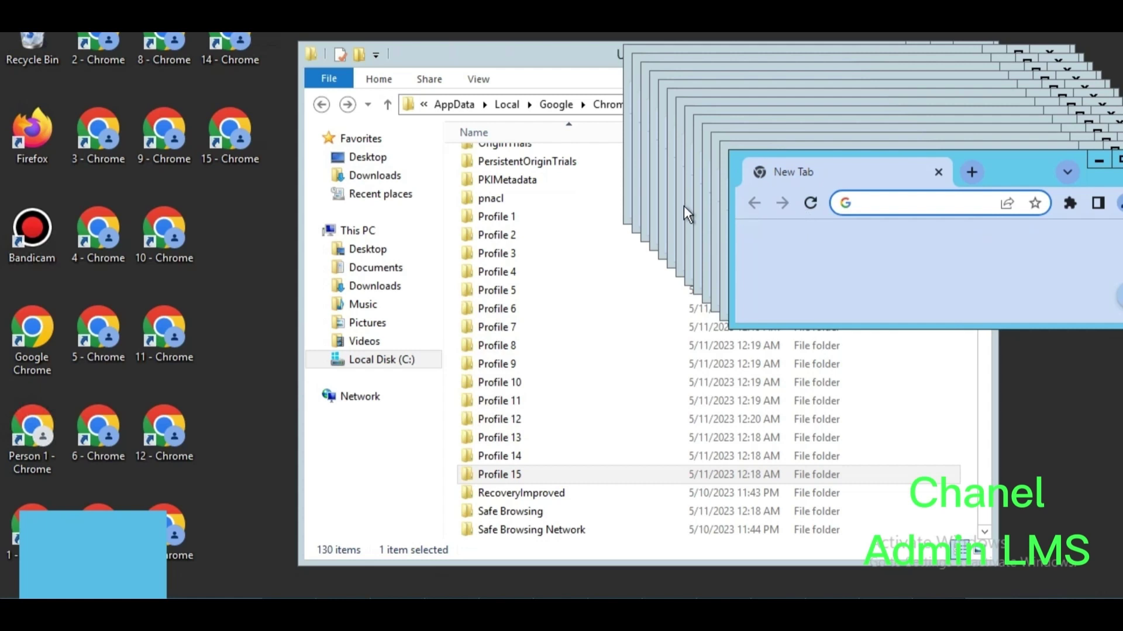
# - Bring the User Data folder window to the front and close it
pyautogui.click(524, 55)
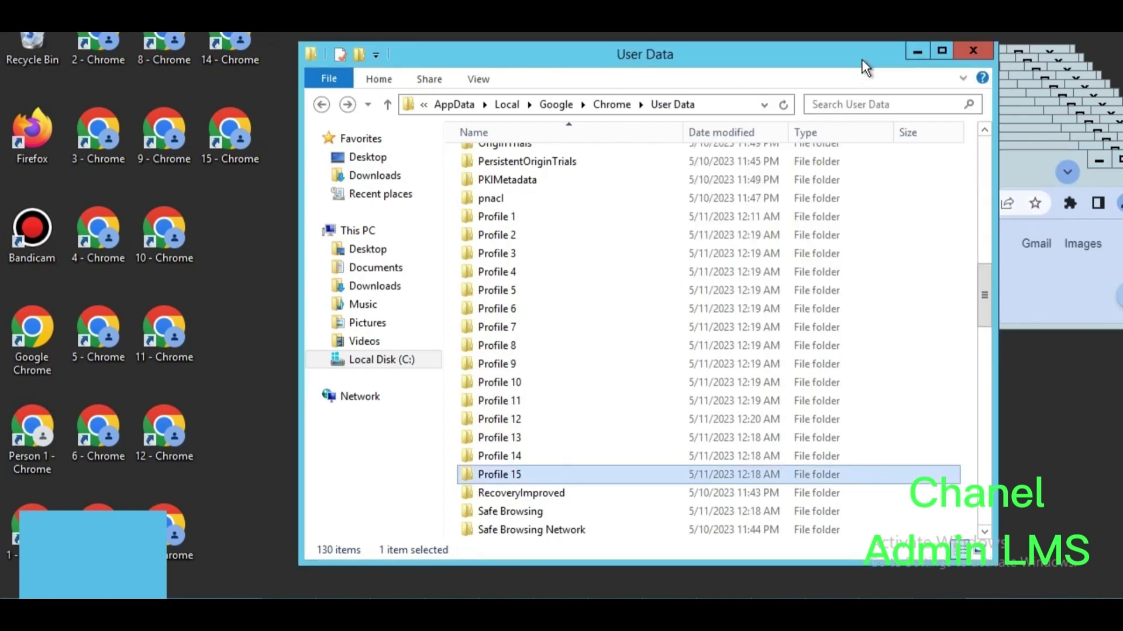
pyautogui.moveTo(862, 57); pyautogui.dragTo(836, 52)
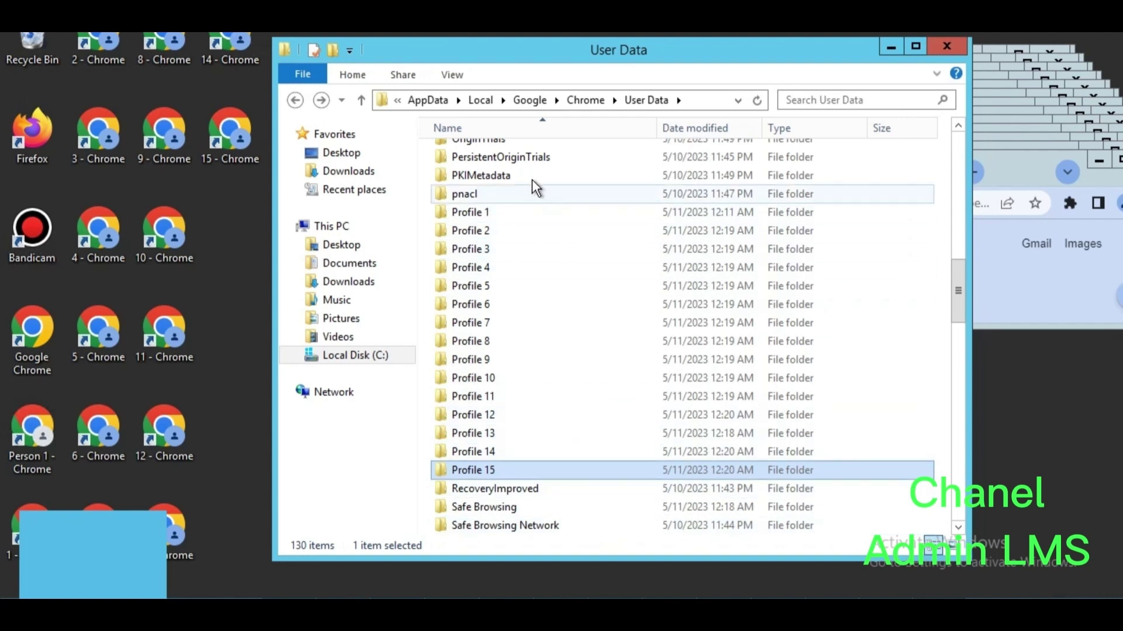
pyautogui.click(949, 47)
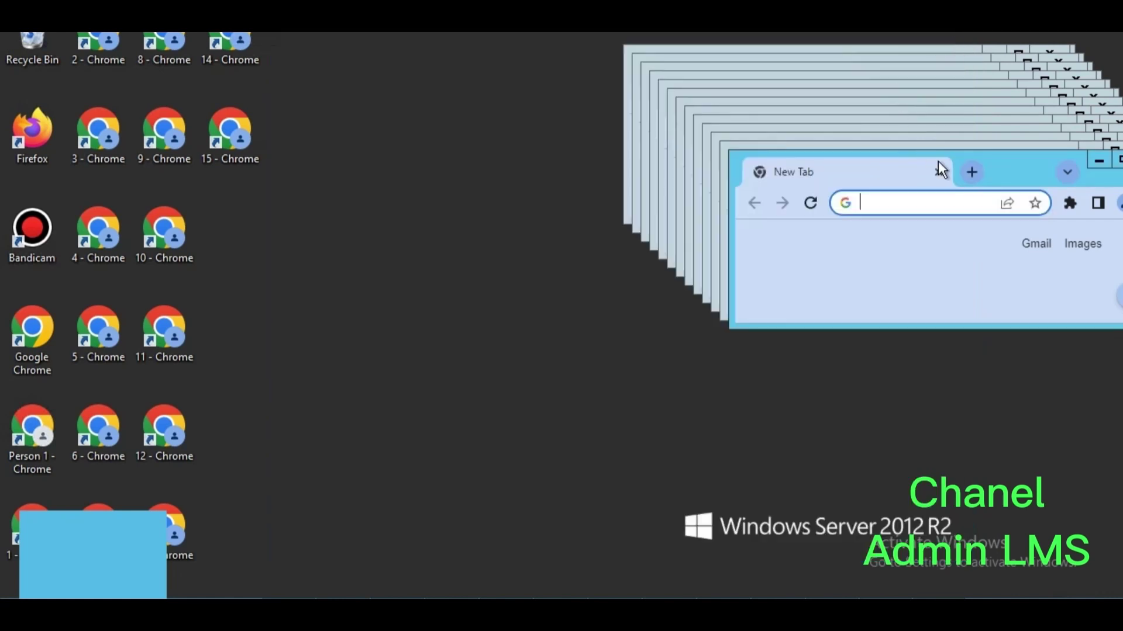
# - Move the frontmost Chrome window away from the stack, make it taller and maximize it
pyautogui.moveTo(1022, 173); pyautogui.dragTo(504, 83)
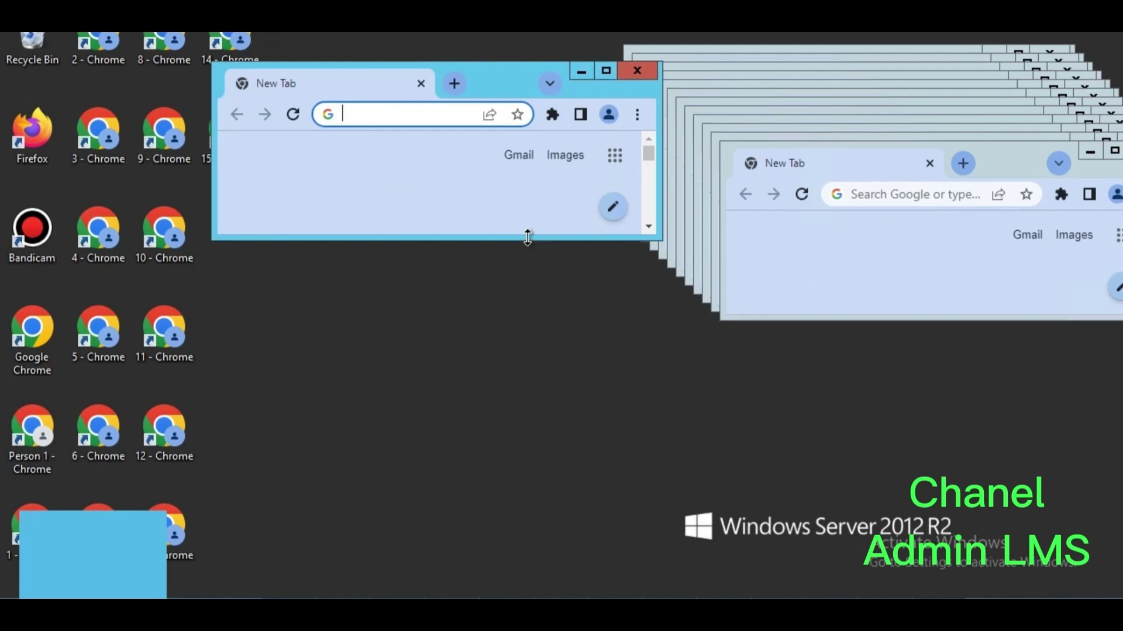
pyautogui.moveTo(526, 237); pyautogui.dragTo(525, 339)
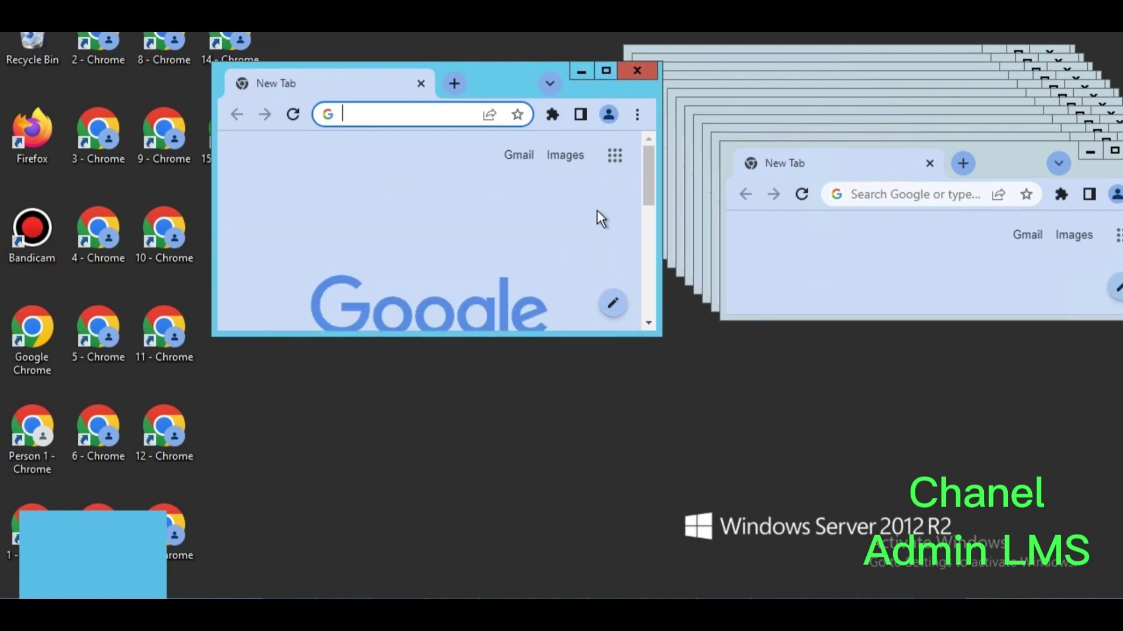
pyautogui.click(609, 72)
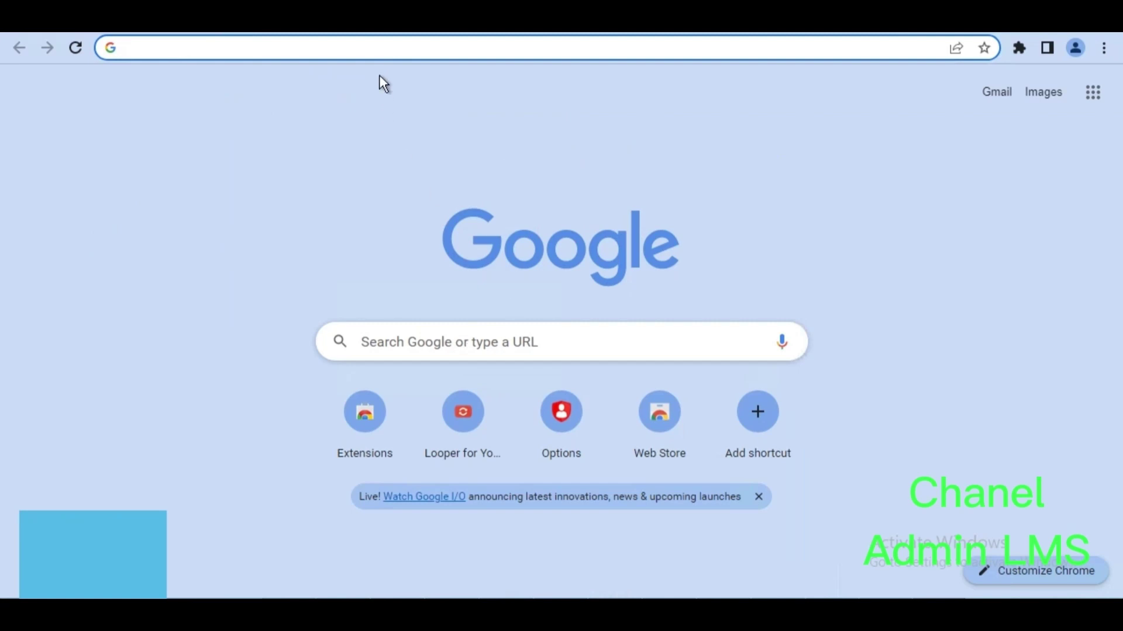
# - Open youtube.com in the maximized profile and look through the recommended videos on its home page
pyautogui.click(390, 45)
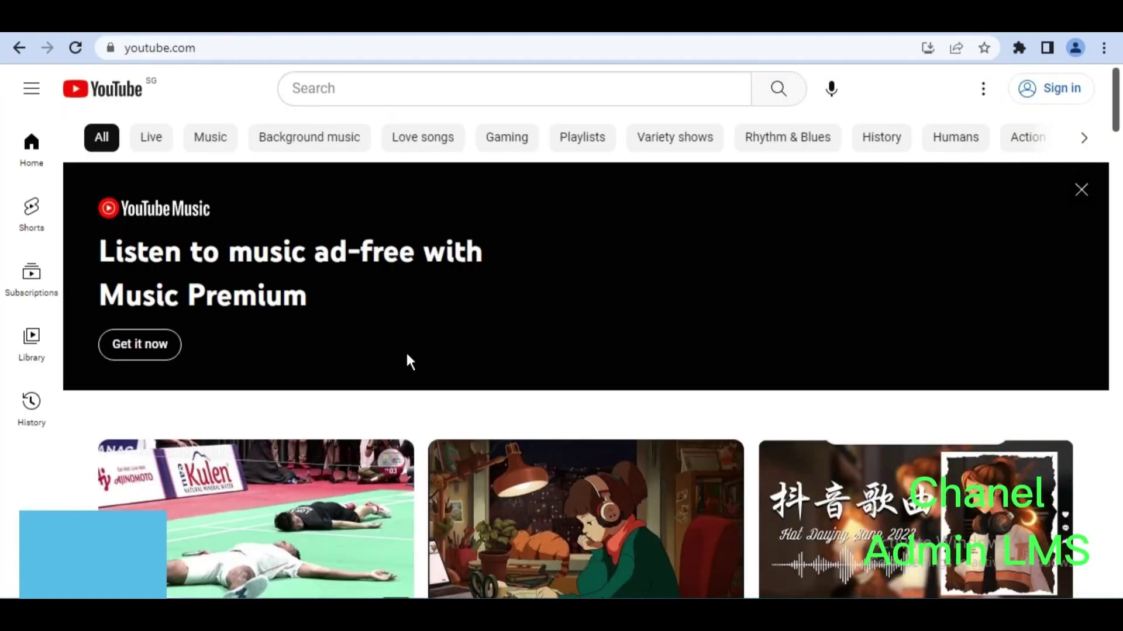
pyautogui.scroll(-3, 497, 350)
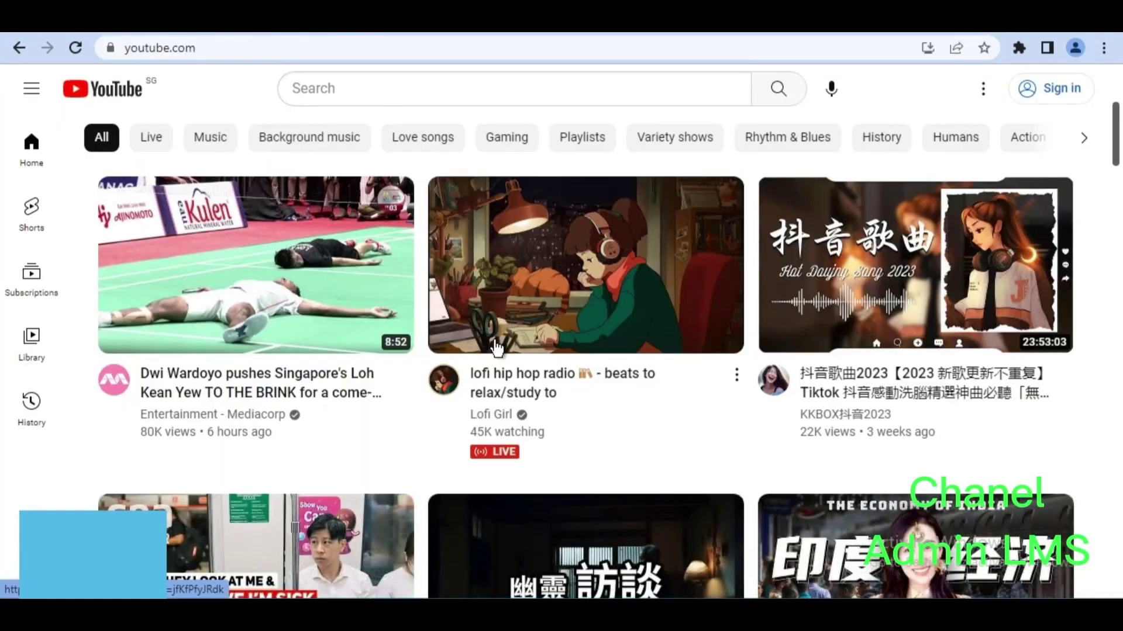
pyautogui.scroll(-4, 574, 361)
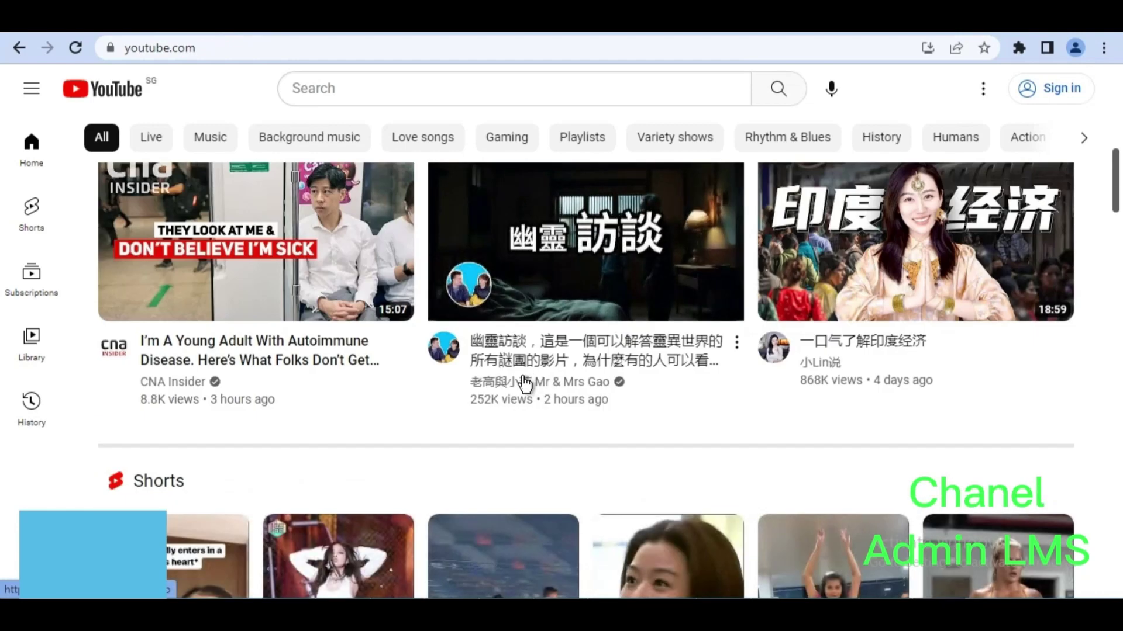
pyautogui.scroll(-1, 524, 381)
pyautogui.scroll(-5, 522, 384)
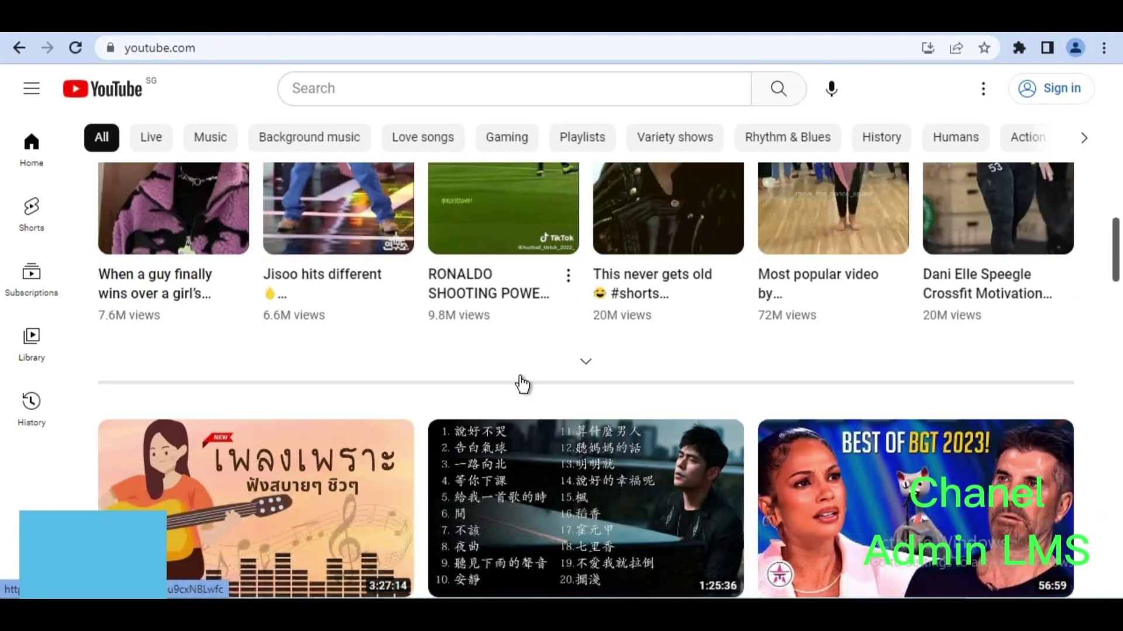
pyautogui.scroll(-3, 522, 384)
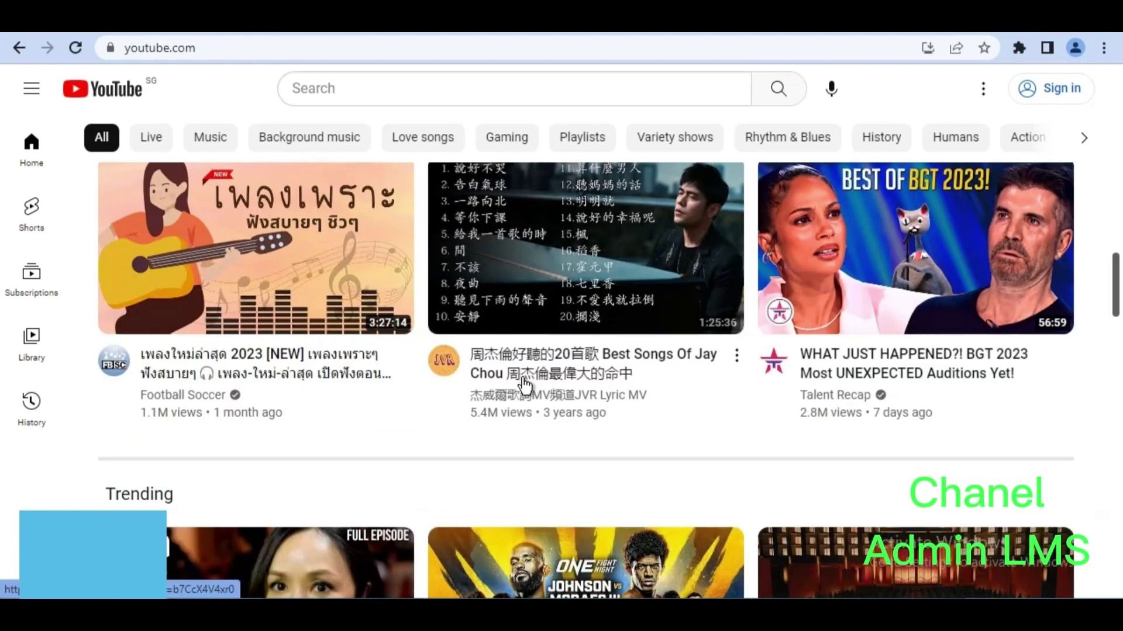
pyautogui.scroll(-5, 524, 384)
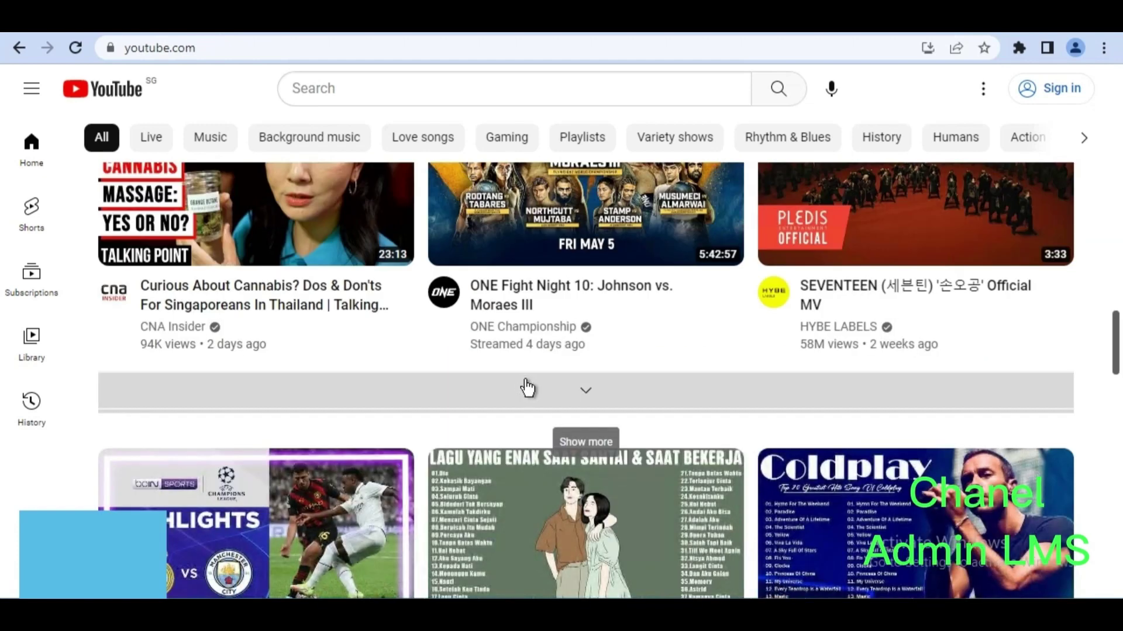
pyautogui.scroll(-3, 526, 387)
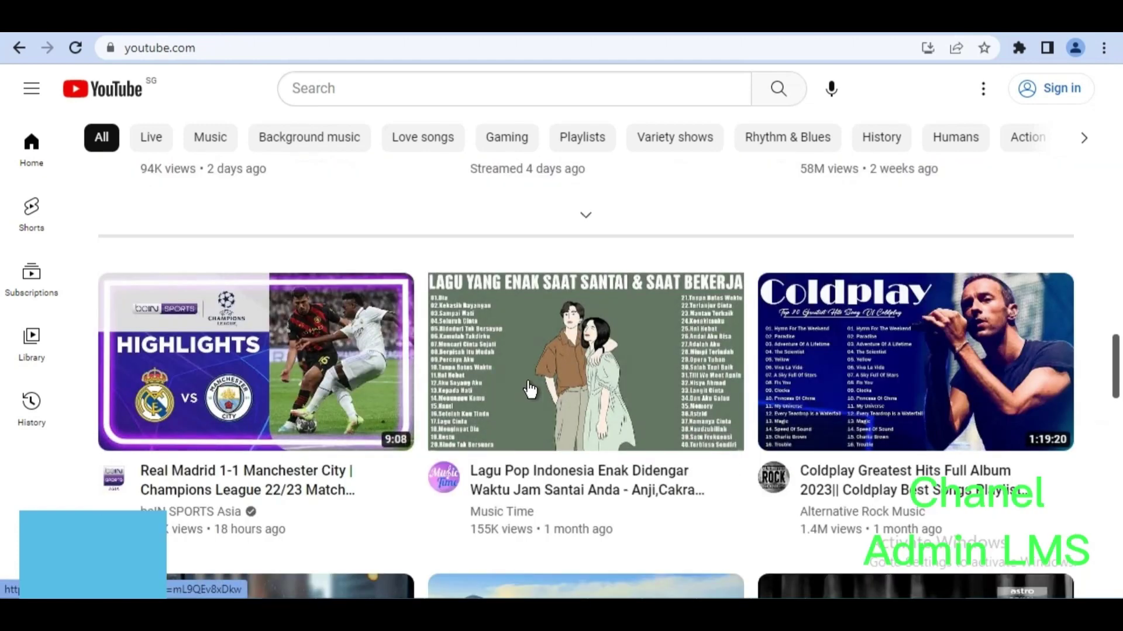
pyautogui.scroll(10, 529, 389)
# - Search for whatismyip in a new tab and open WhatIsMyIP.com to check the public IP address and location
pyautogui.click(246, 30)
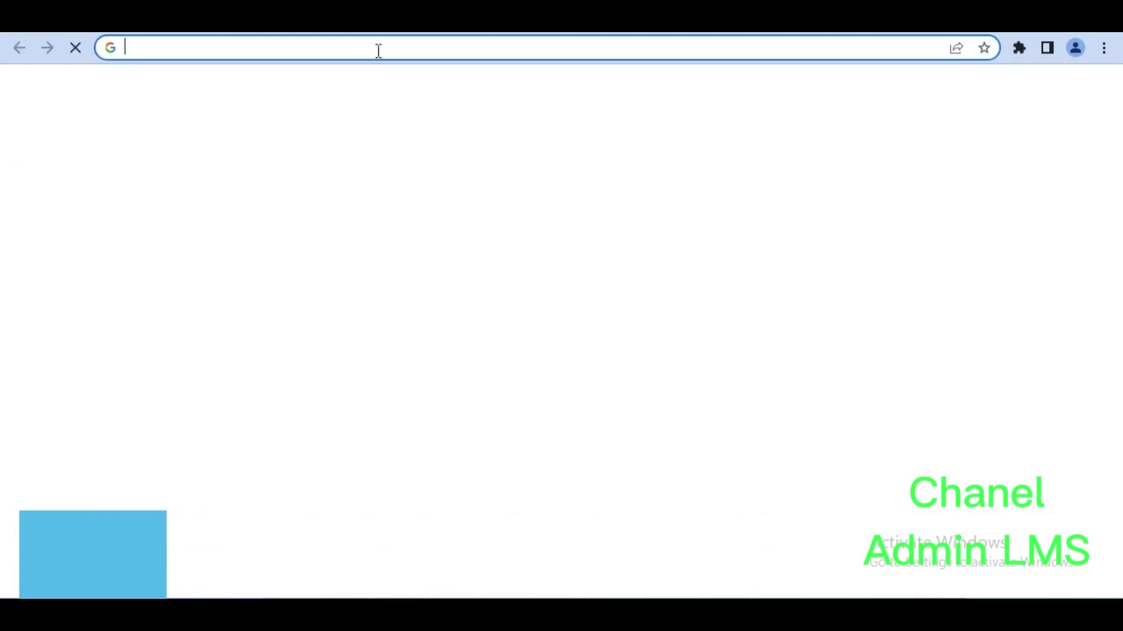
pyautogui.click(378, 49)
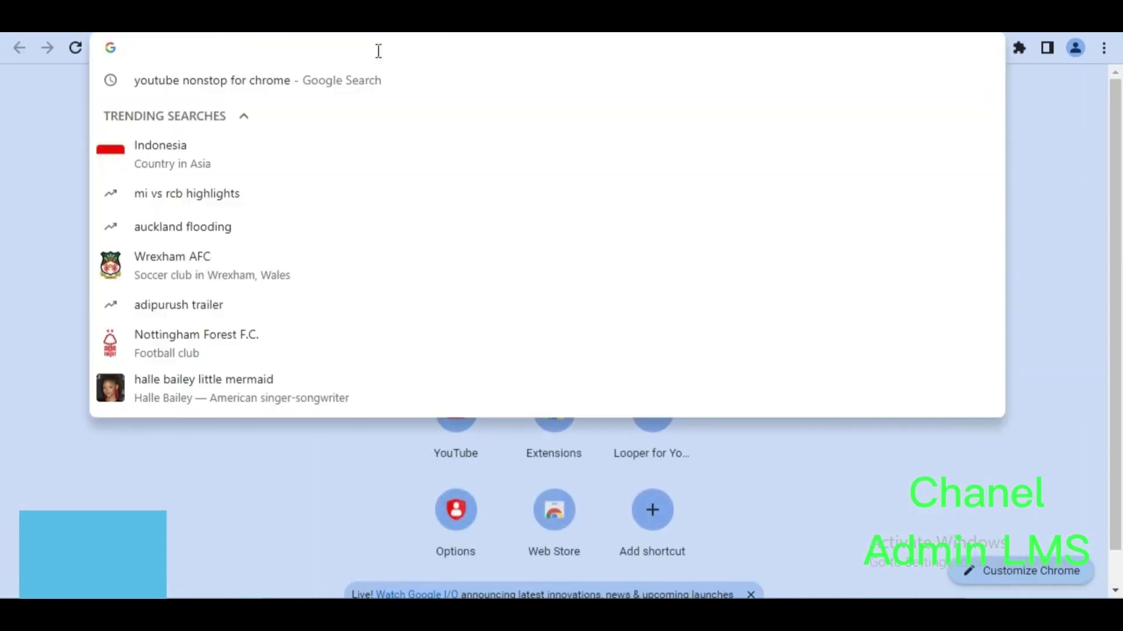
pyautogui.write('whatsis')
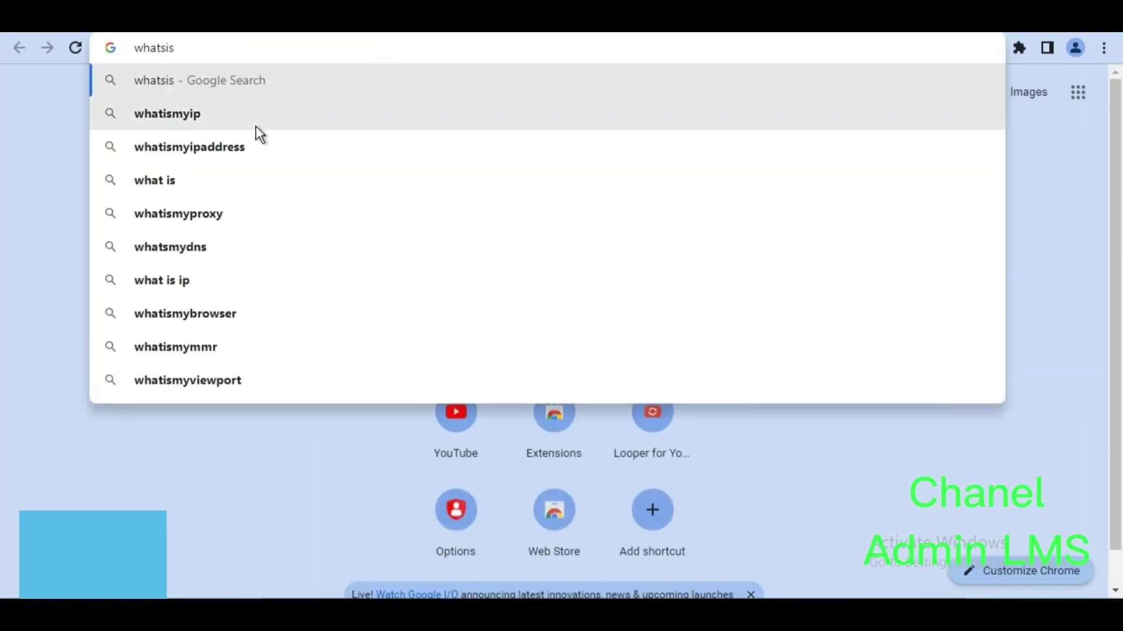
pyautogui.click(211, 115)
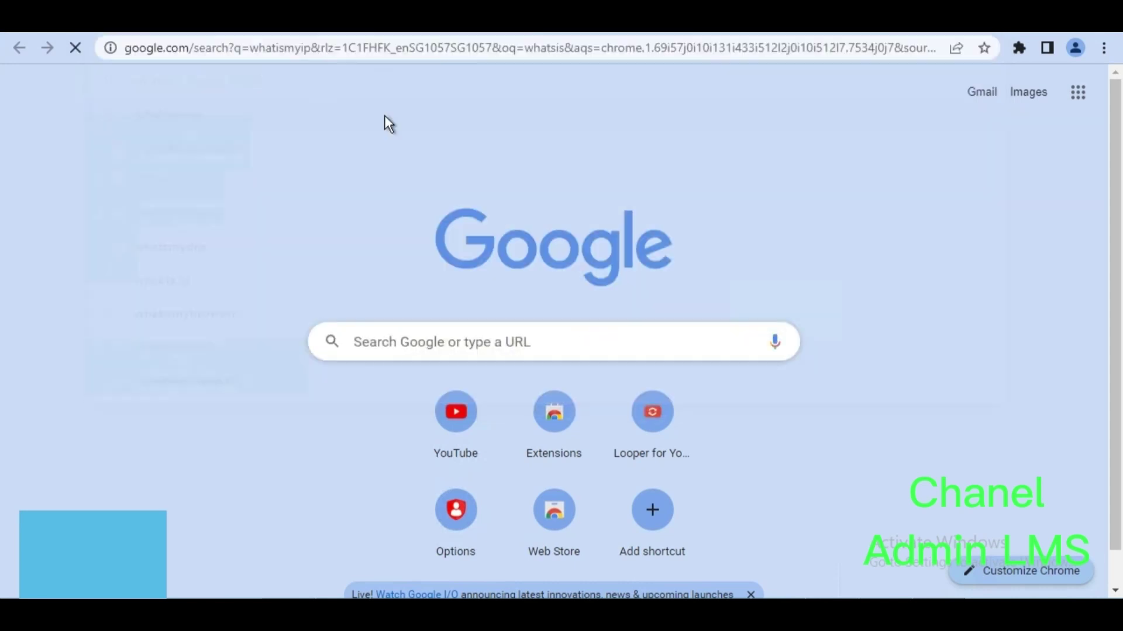
pyautogui.click(260, 277)
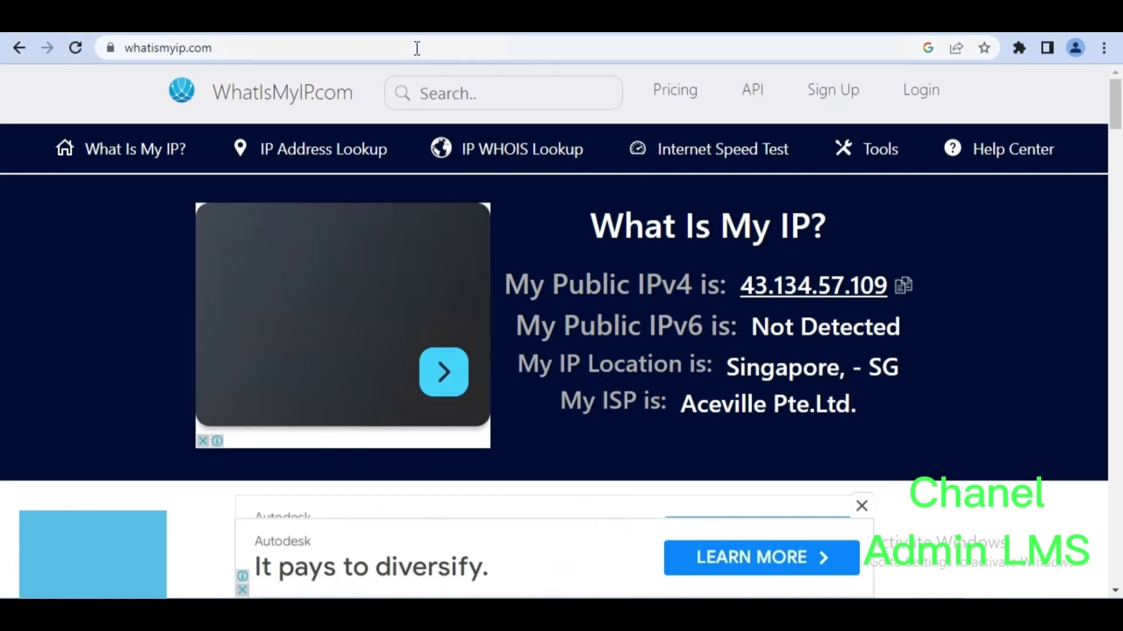
# - Open whatismybrowser.com in another new tab to check which browser and operating system are detected
pyautogui.click(451, 37)
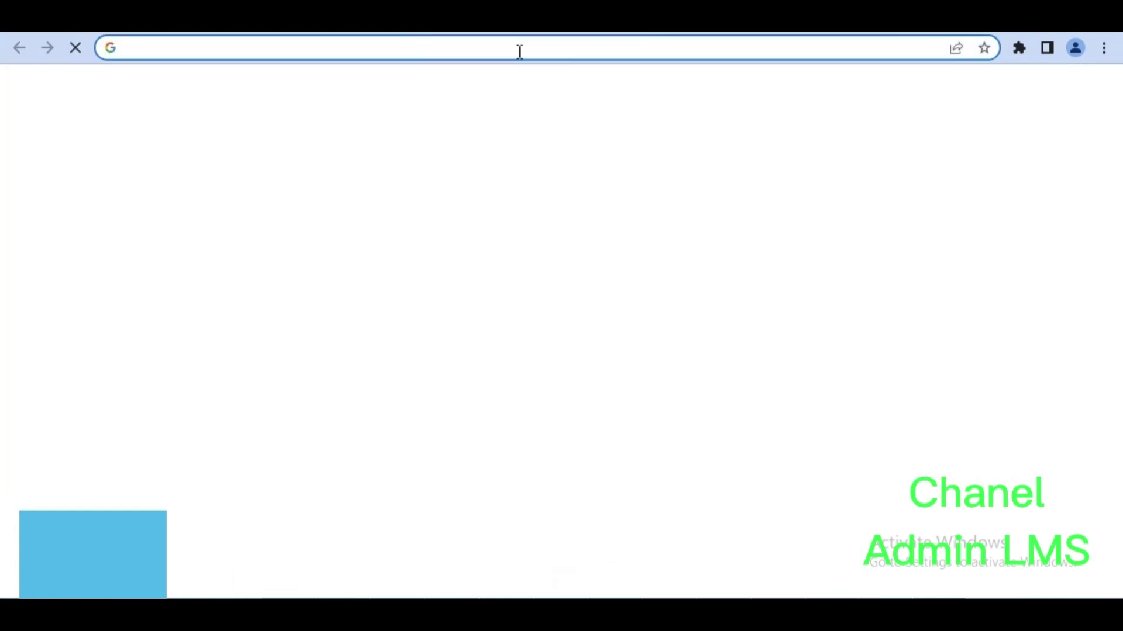
pyautogui.write('whatismybrowser.com')
pyautogui.press('Return')
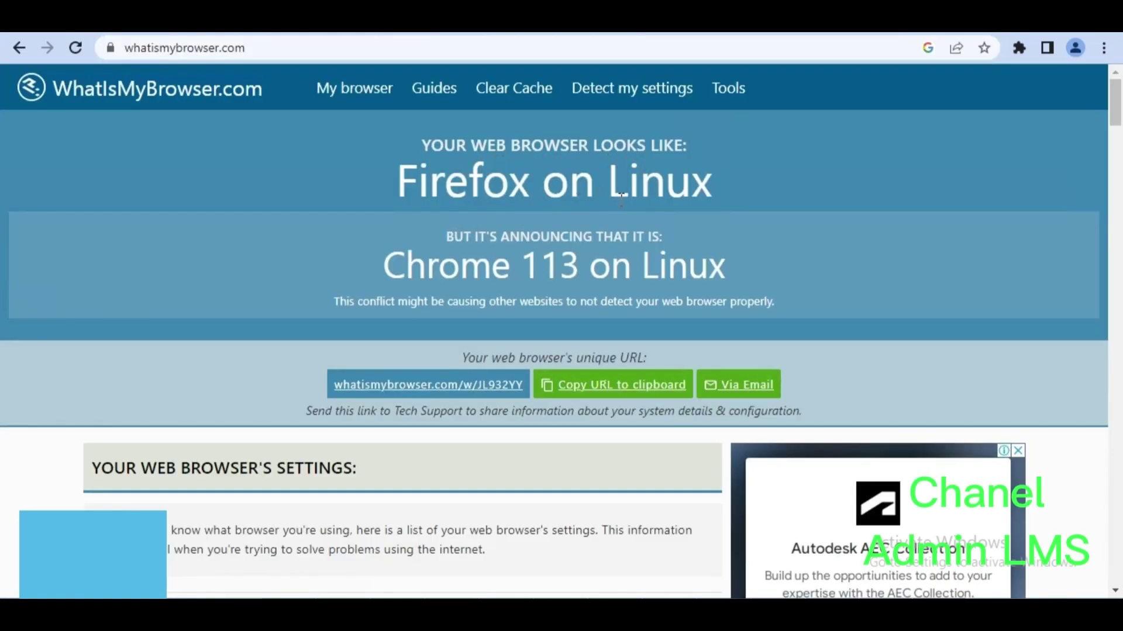
# - Make the Spoof Timezone extension update its timezone from the IP, working from a new tab
pyautogui.click(662, 33)
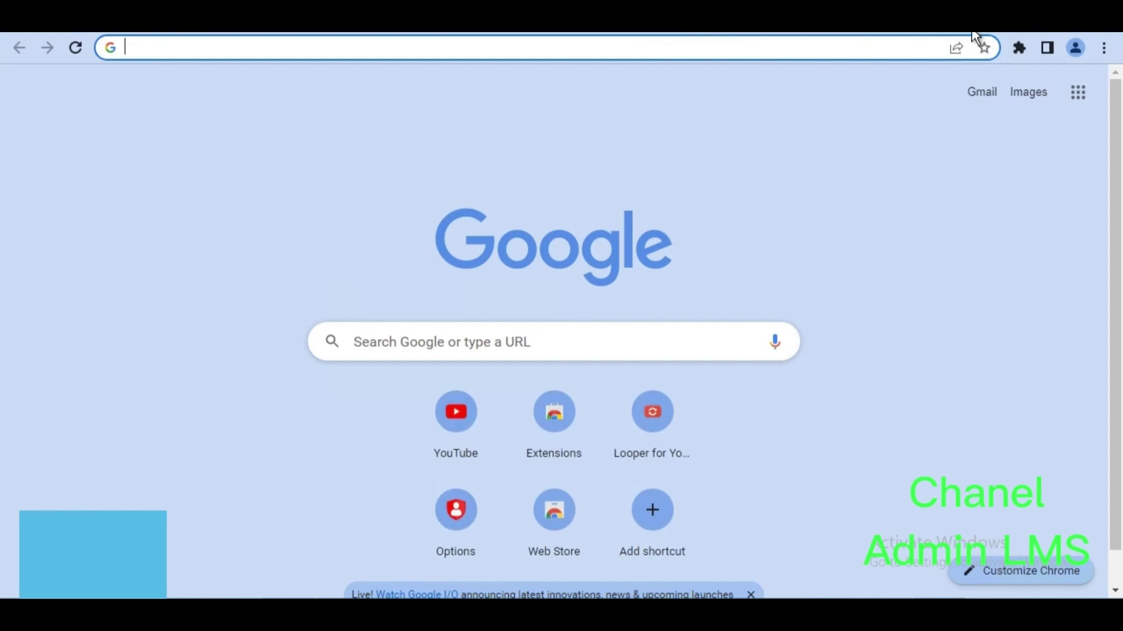
pyautogui.click(1021, 48)
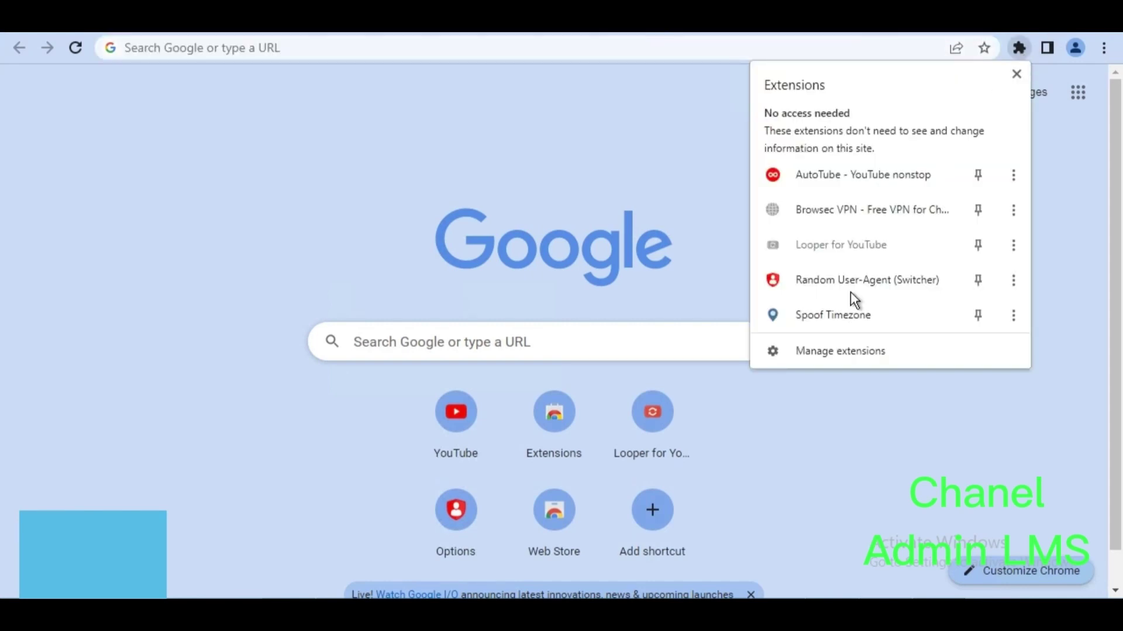
pyautogui.click(1010, 318)
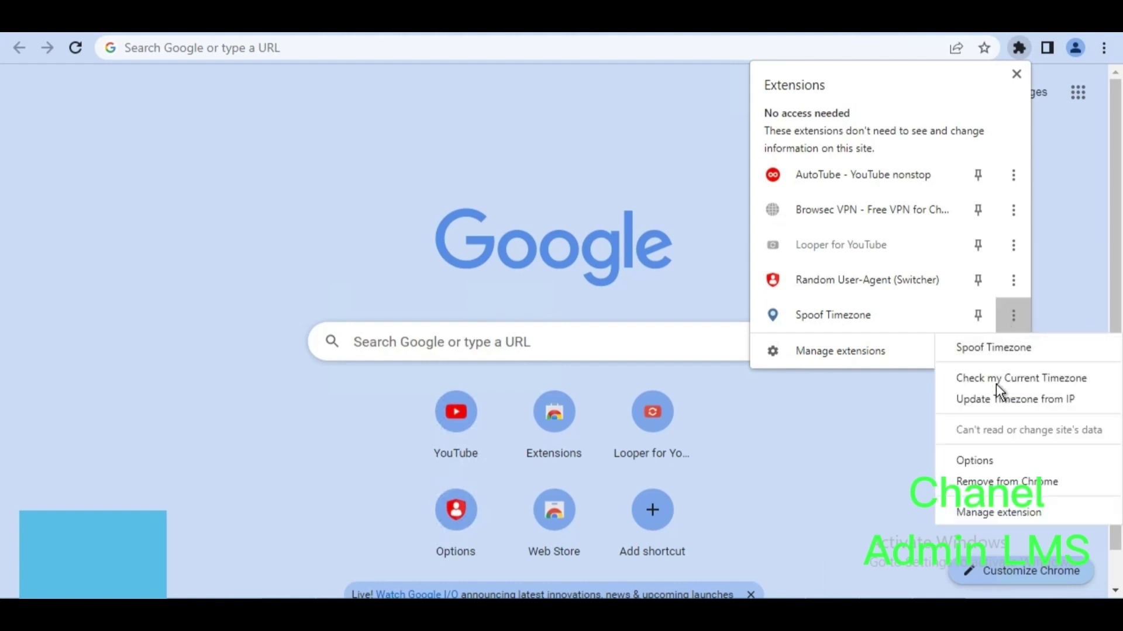
pyautogui.click(1006, 401)
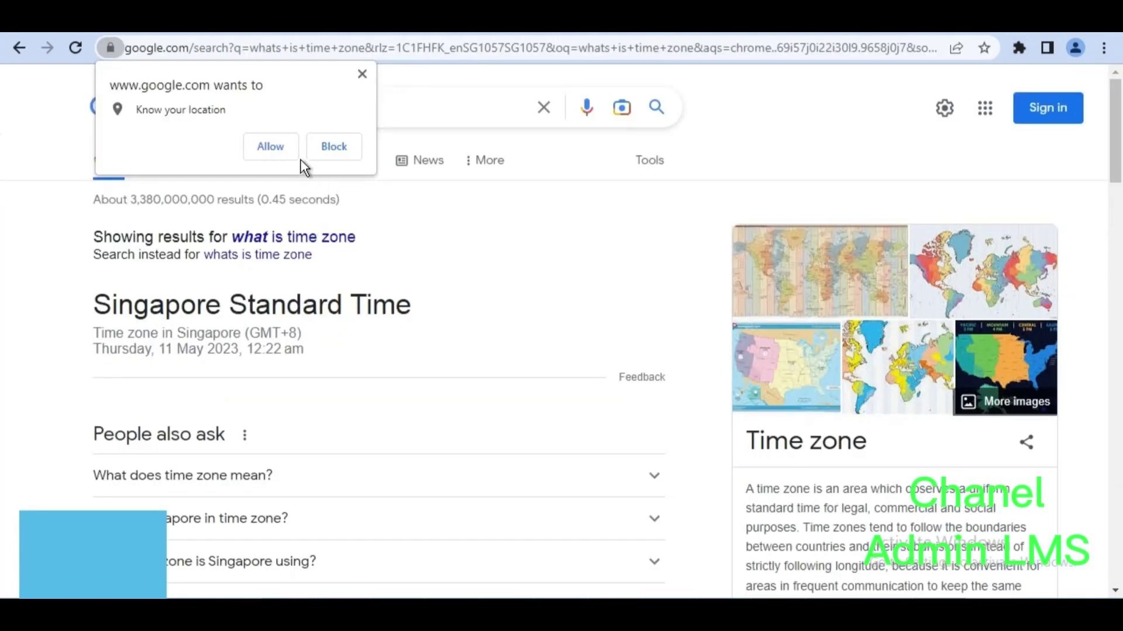
# - Search Google for "whats is time zone" and block the site's request to know the location
pyautogui.click(331, 148)
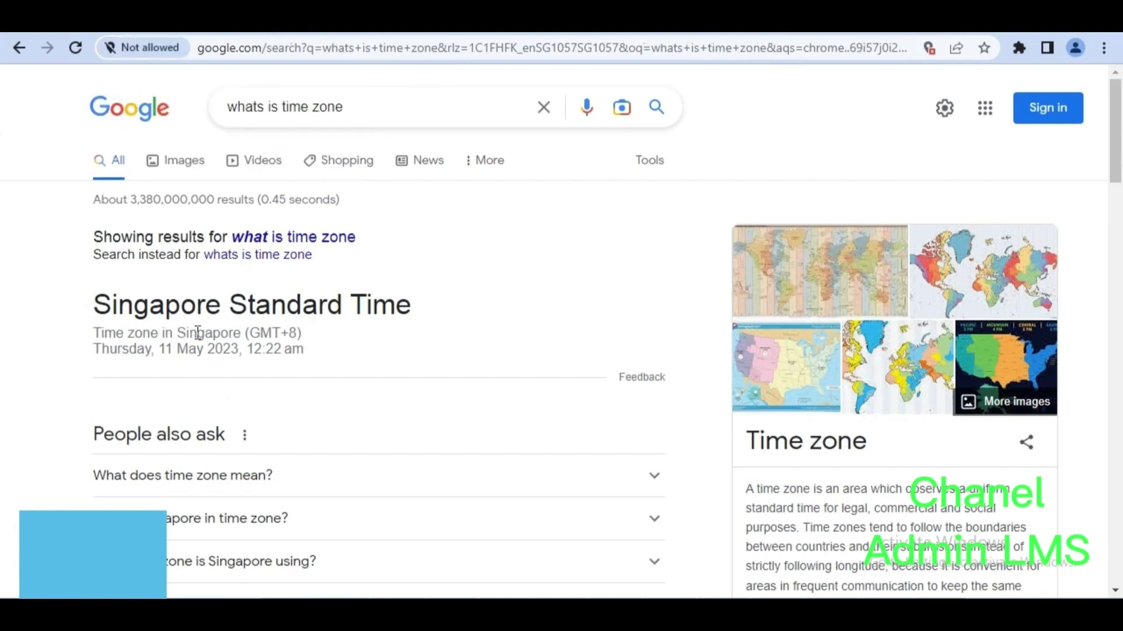